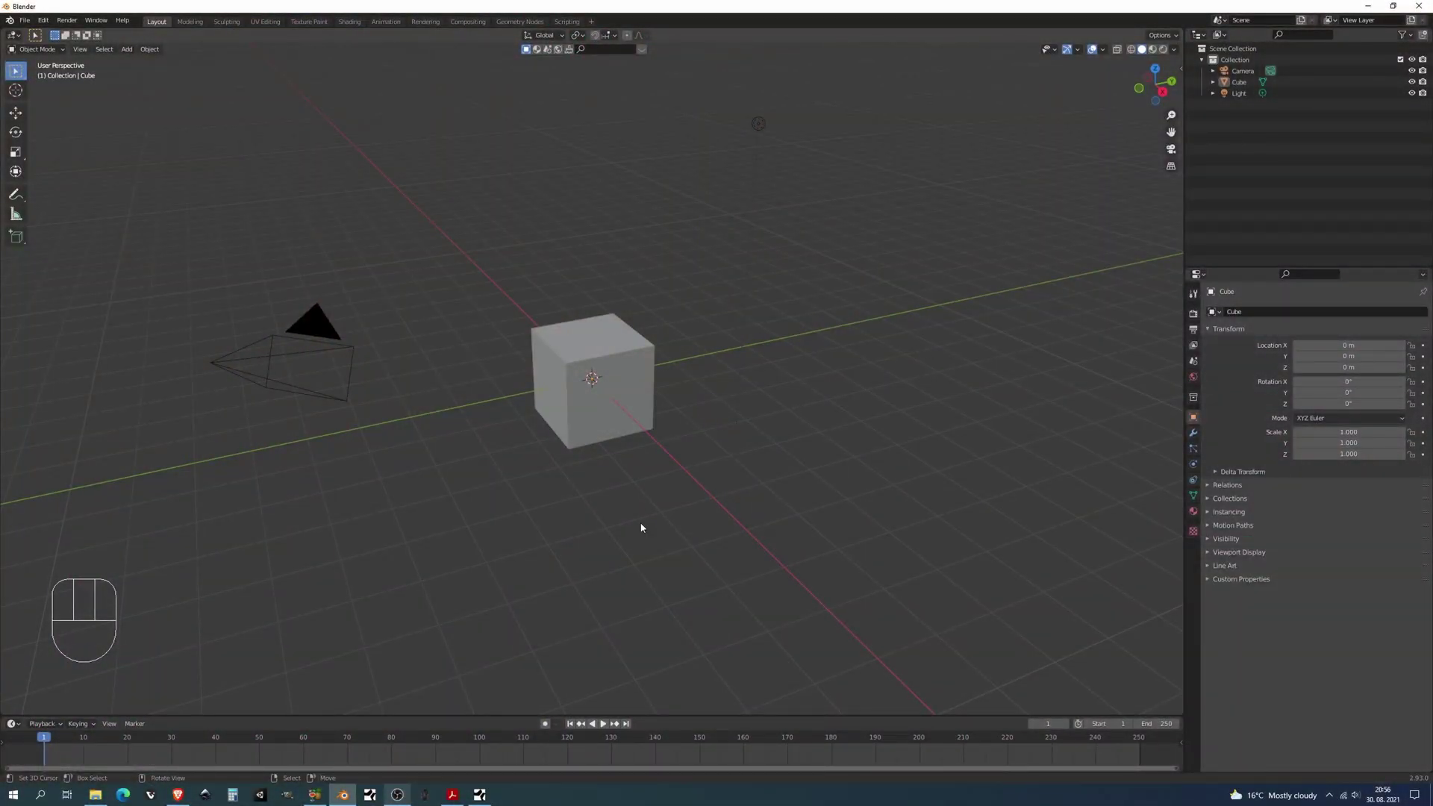
Step: Delete the three default objects, leaving only the character, and switch to the front view
key(a)
key(a)
key(a)
key(x)
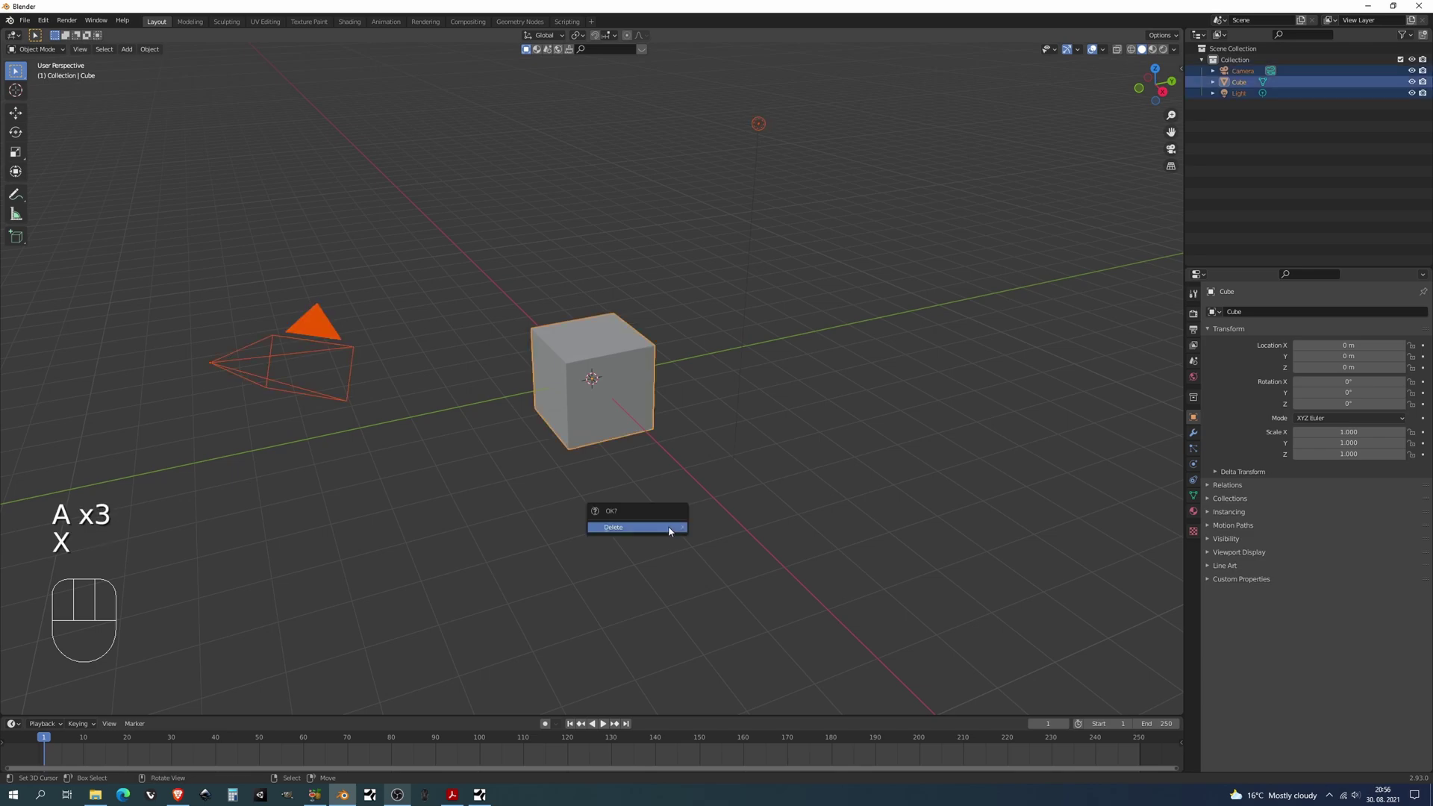
click(669, 527)
key(KP_1)
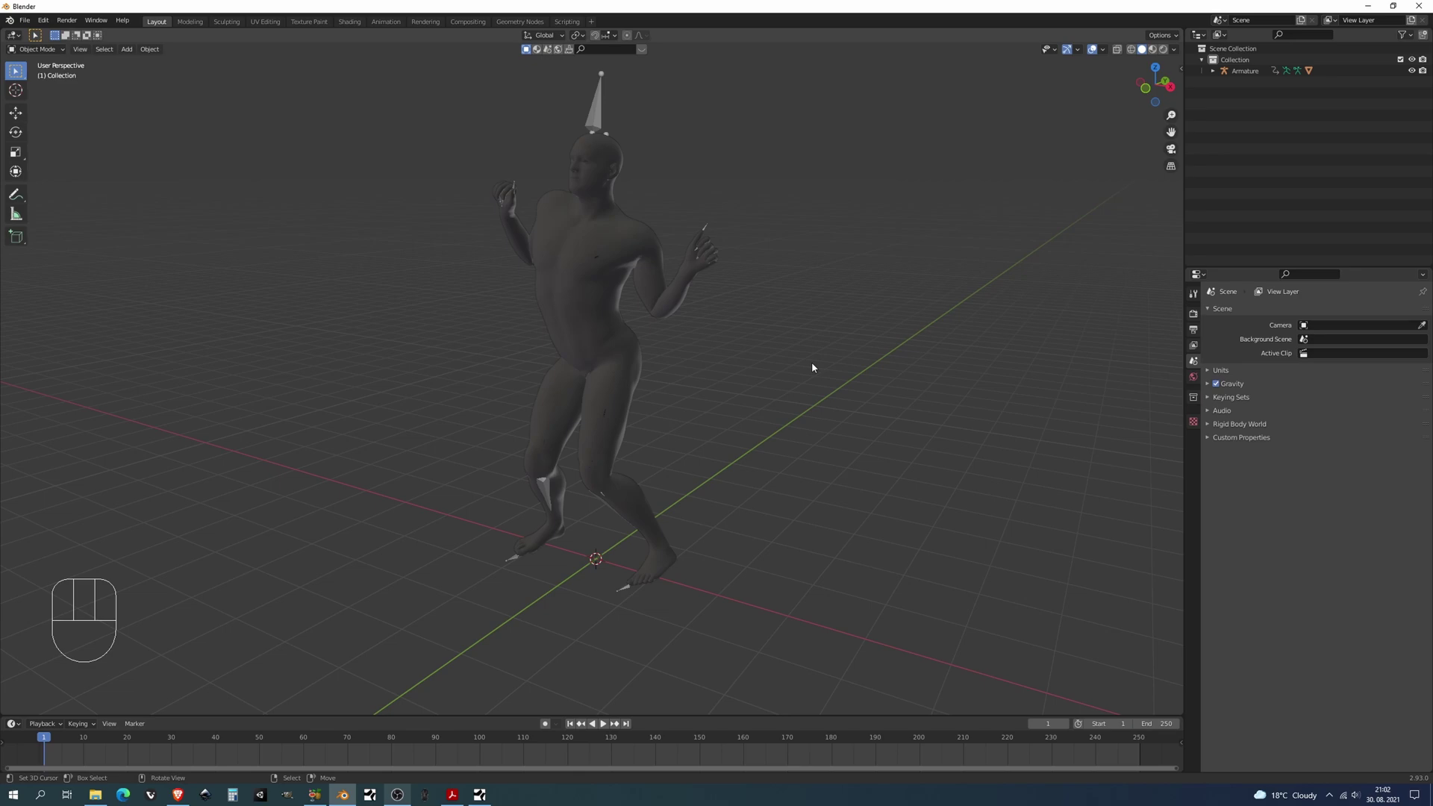
Step: Play and stop the character's dance, then return to frame 1
key(alt+a)
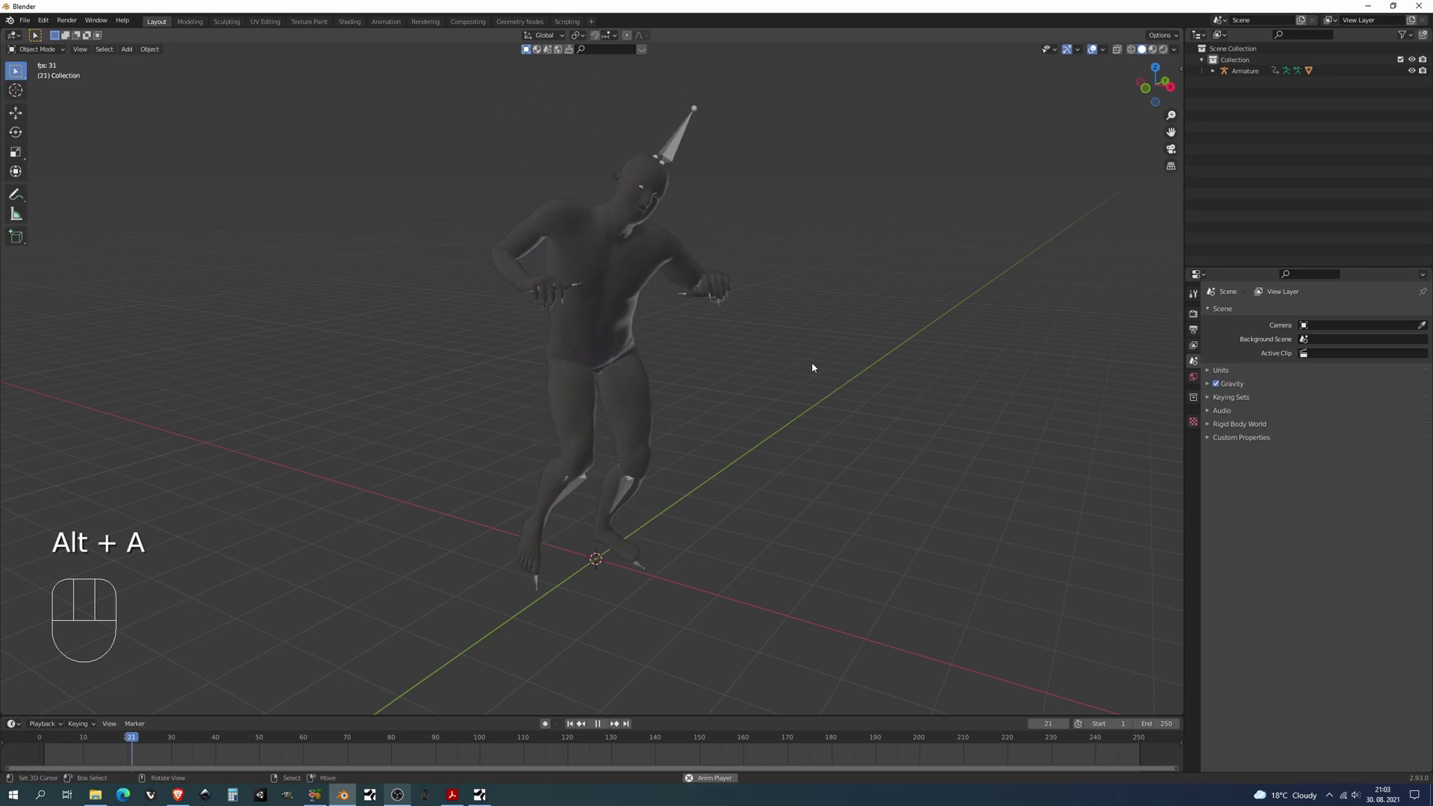
shift+middle_drag(812, 367, 792, 359)
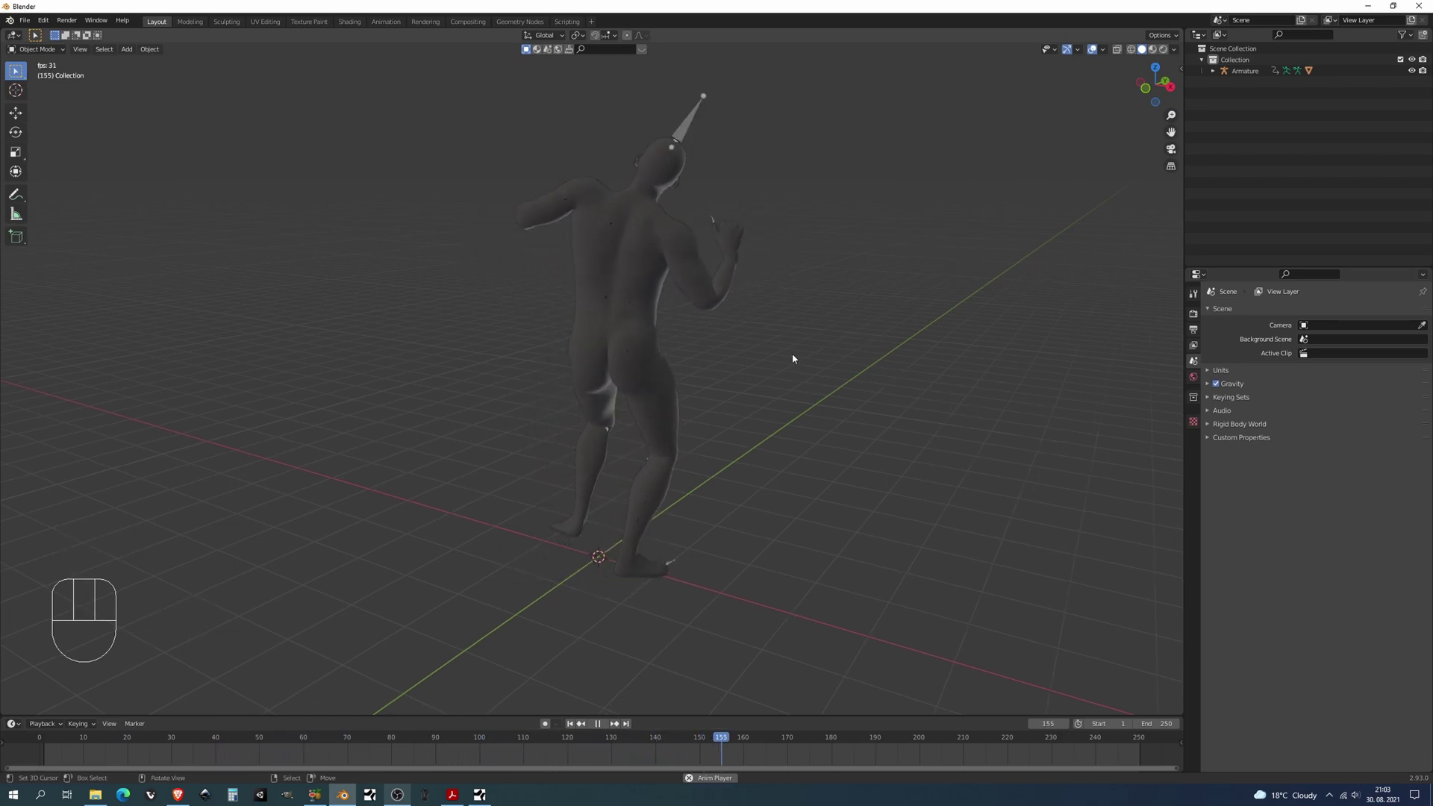
key(alt+a)
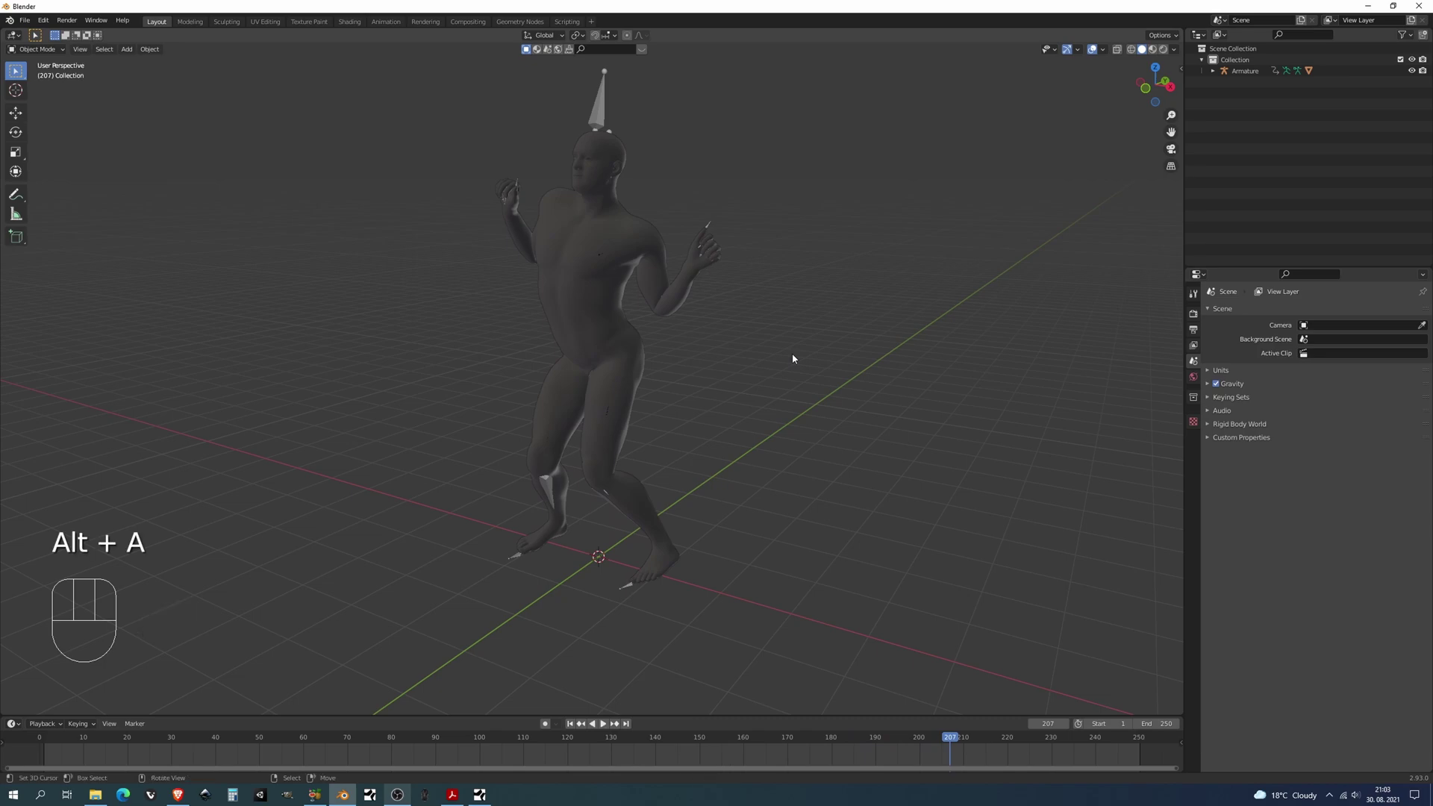
shift+middle_drag(792, 359, 780, 472)
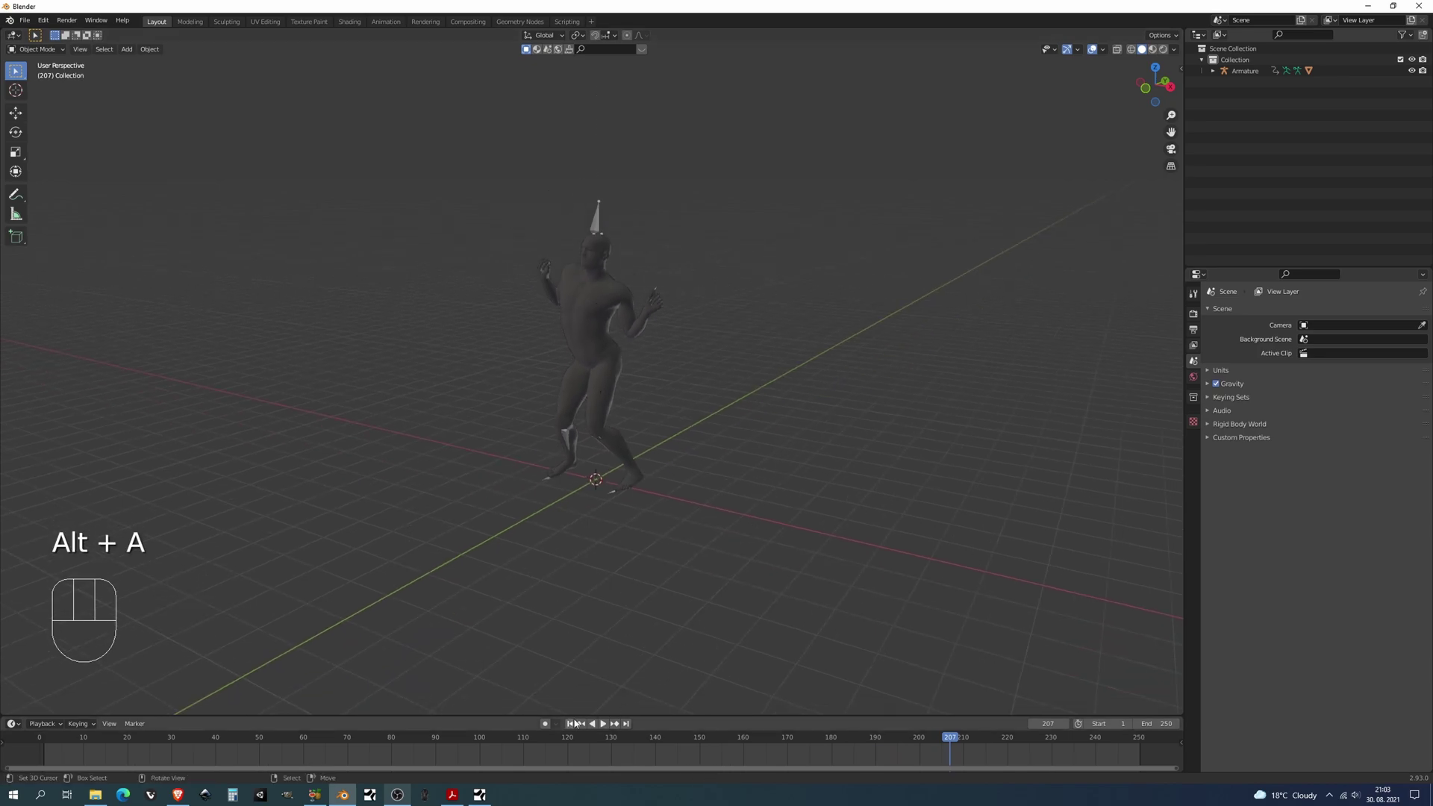
key(shift+Left)
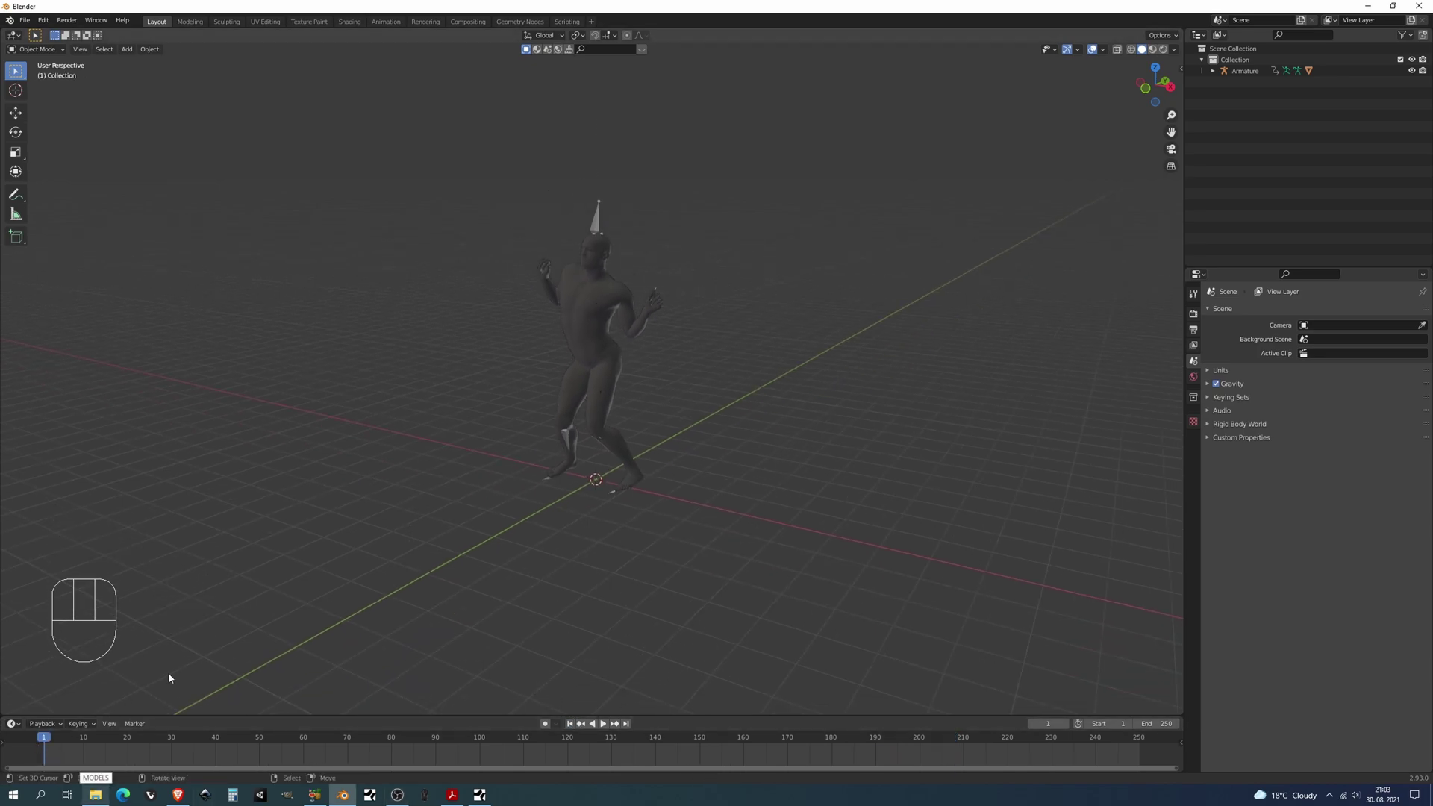
shift+middle_drag(634, 506, 664, 478)
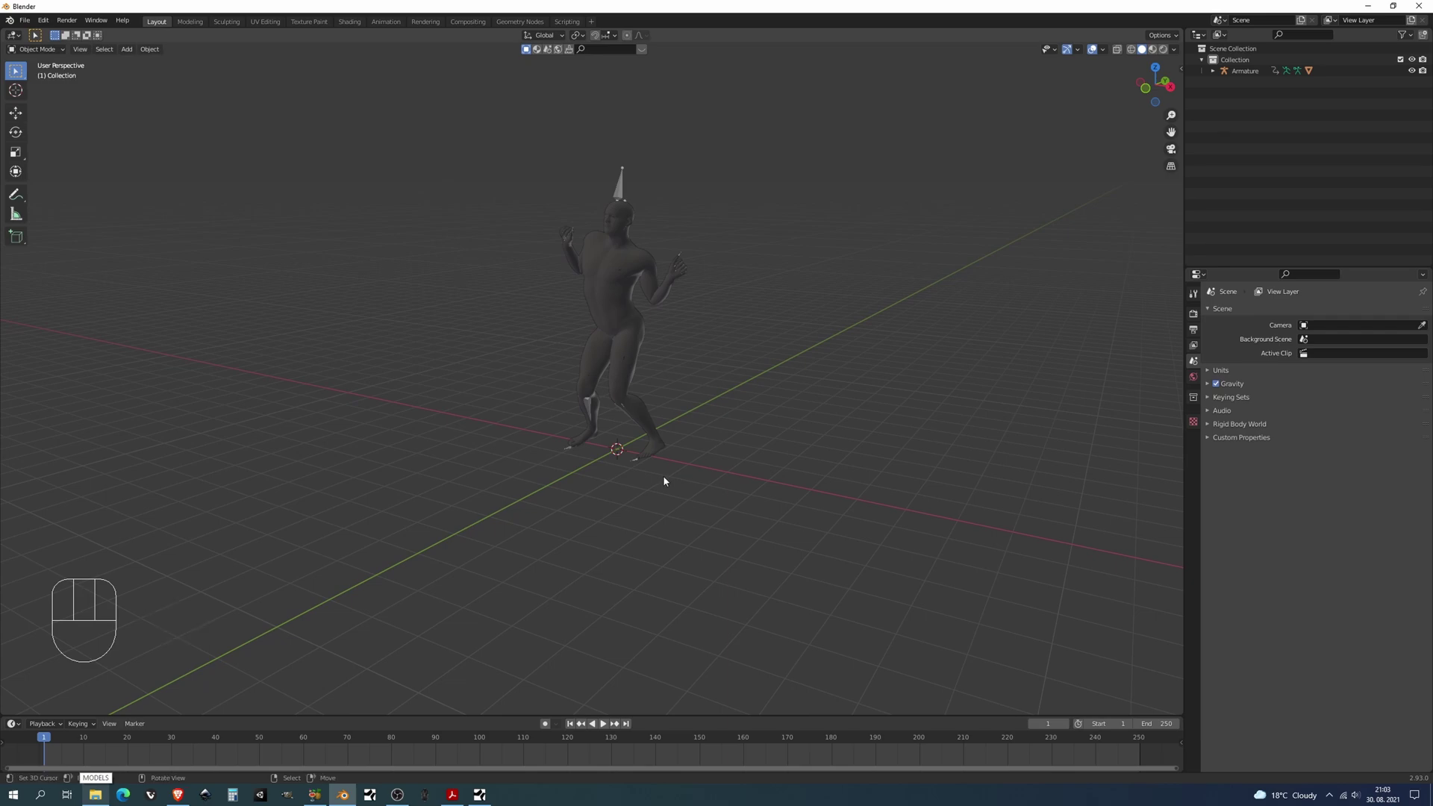
Step: Add a Bezier circle, scale it up around the character, and apply its scale
key(shift+a)
mouse_move(643, 384)
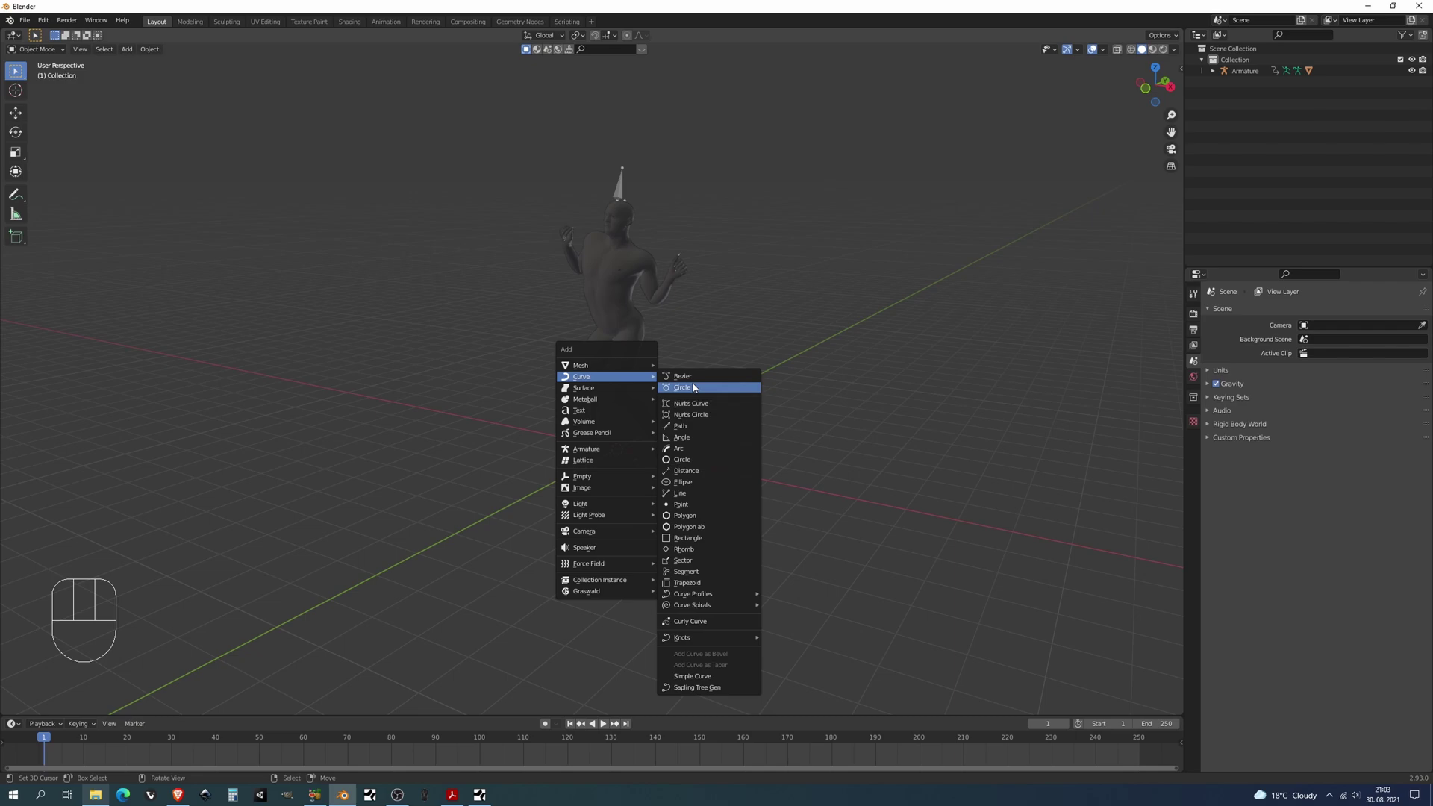
click(693, 387)
key(s)
click(224, 485)
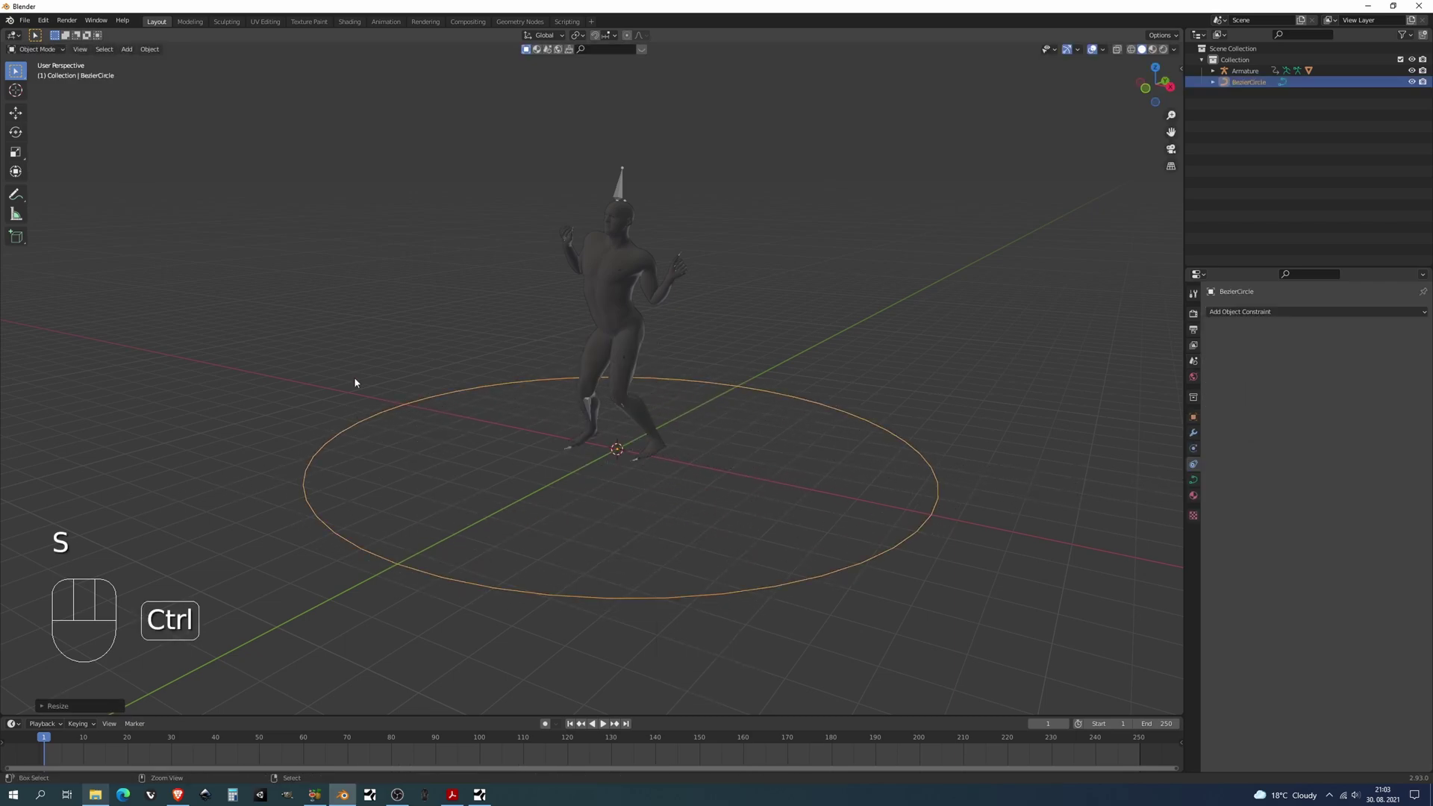
key(ctrl+a)
click(603, 392)
key(KP_1)
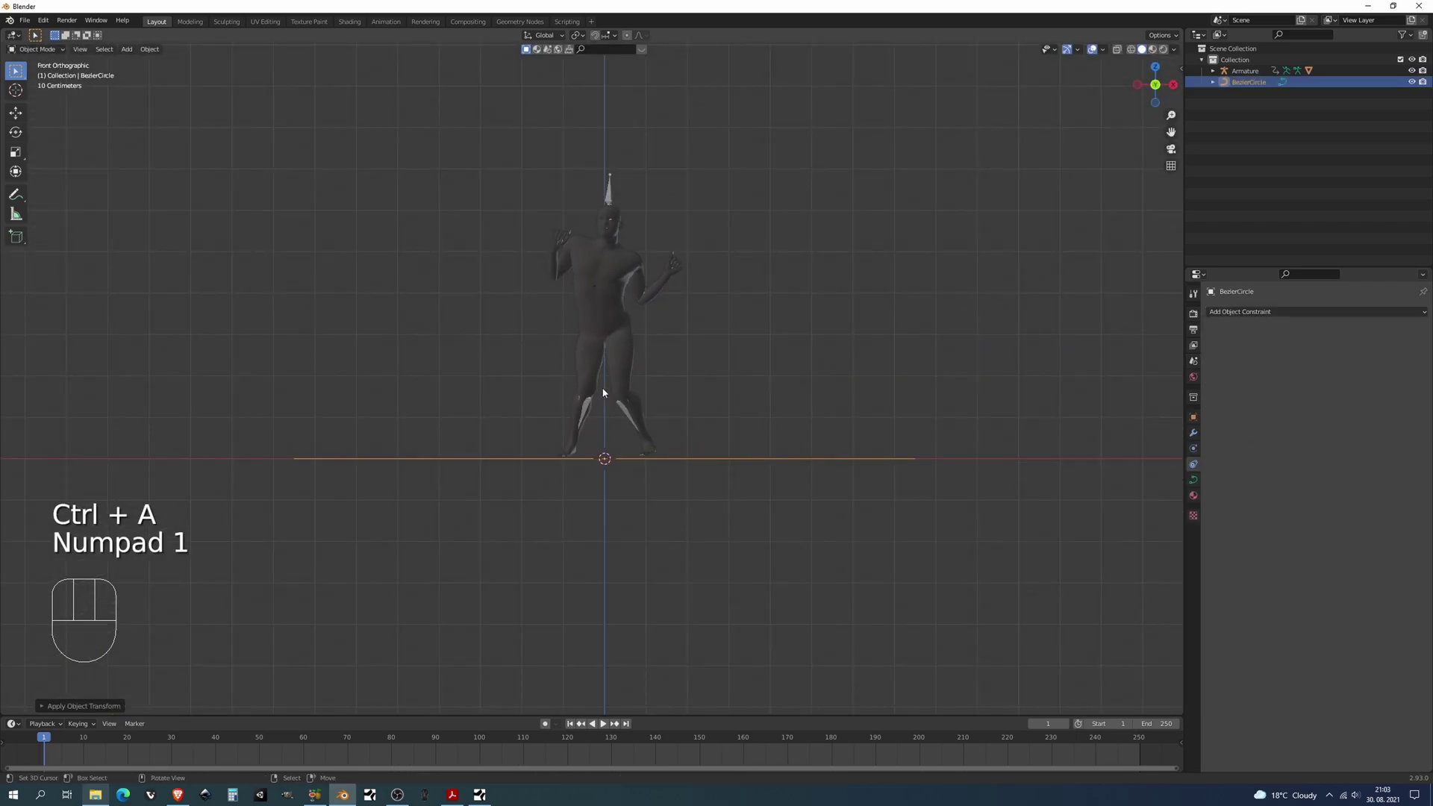
shift+middle_drag(603, 393, 604, 382)
scroll(683, 436, up, 2)
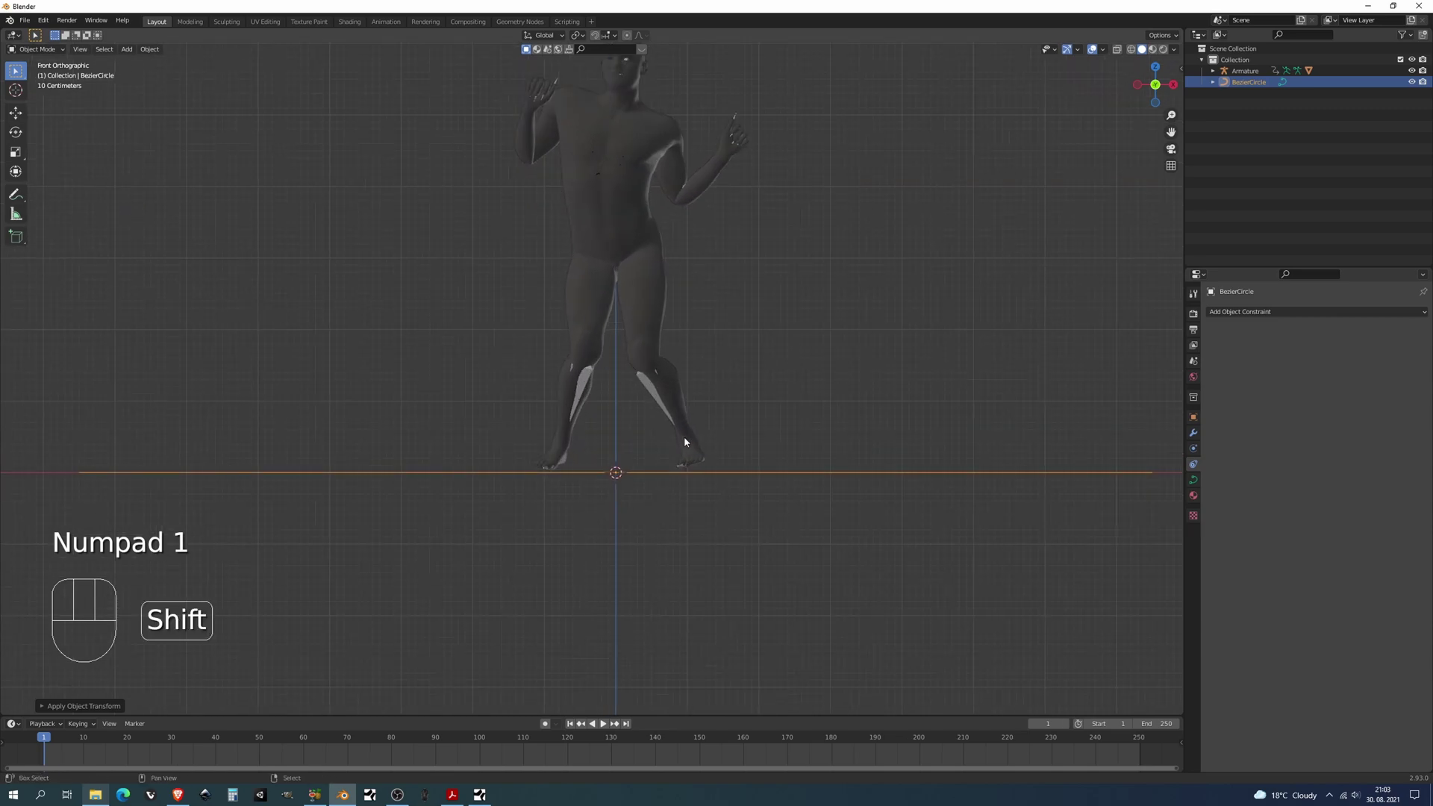
Step: Add a camera with a Follow Path constraint targeting the BezierCircle
key(shift+a)
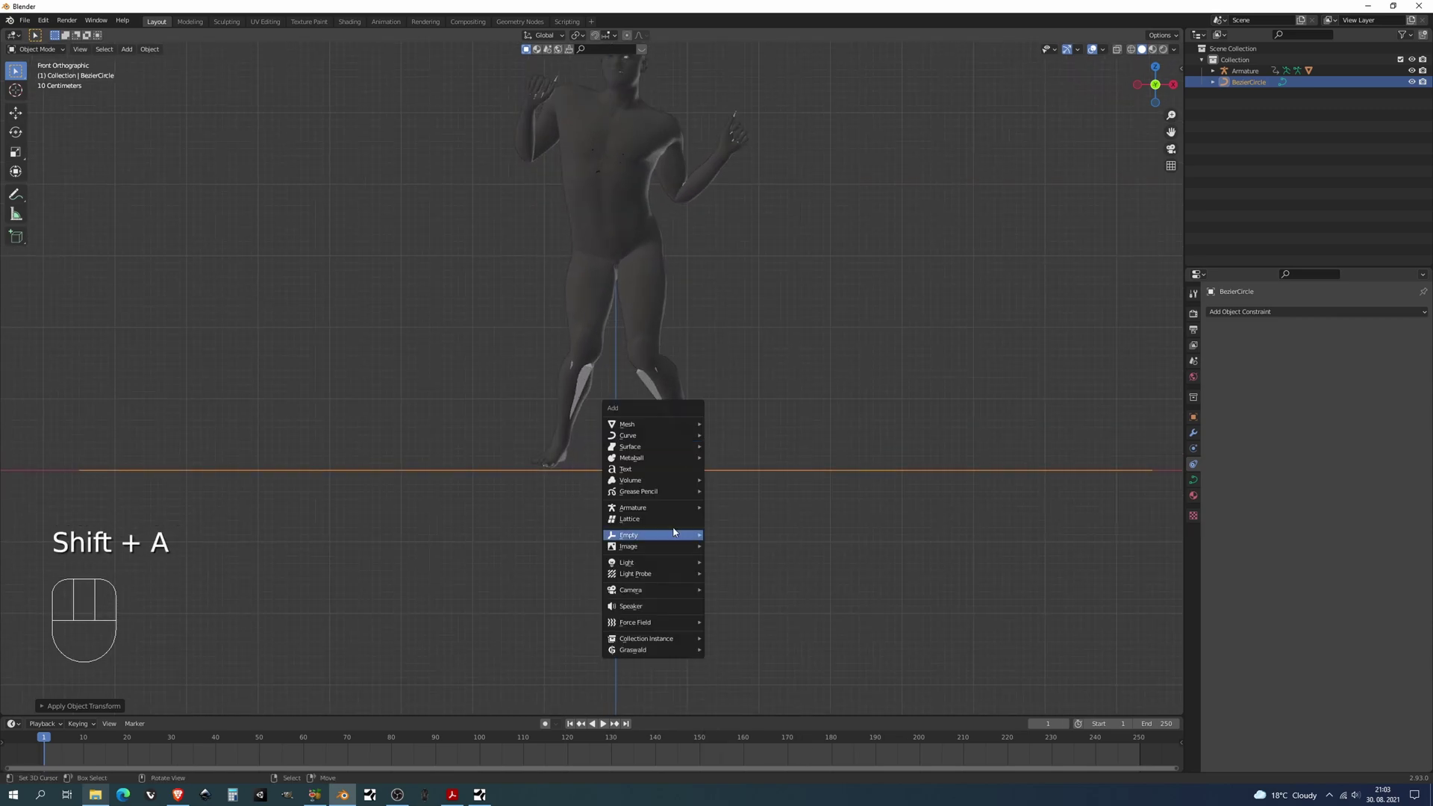
click(650, 563)
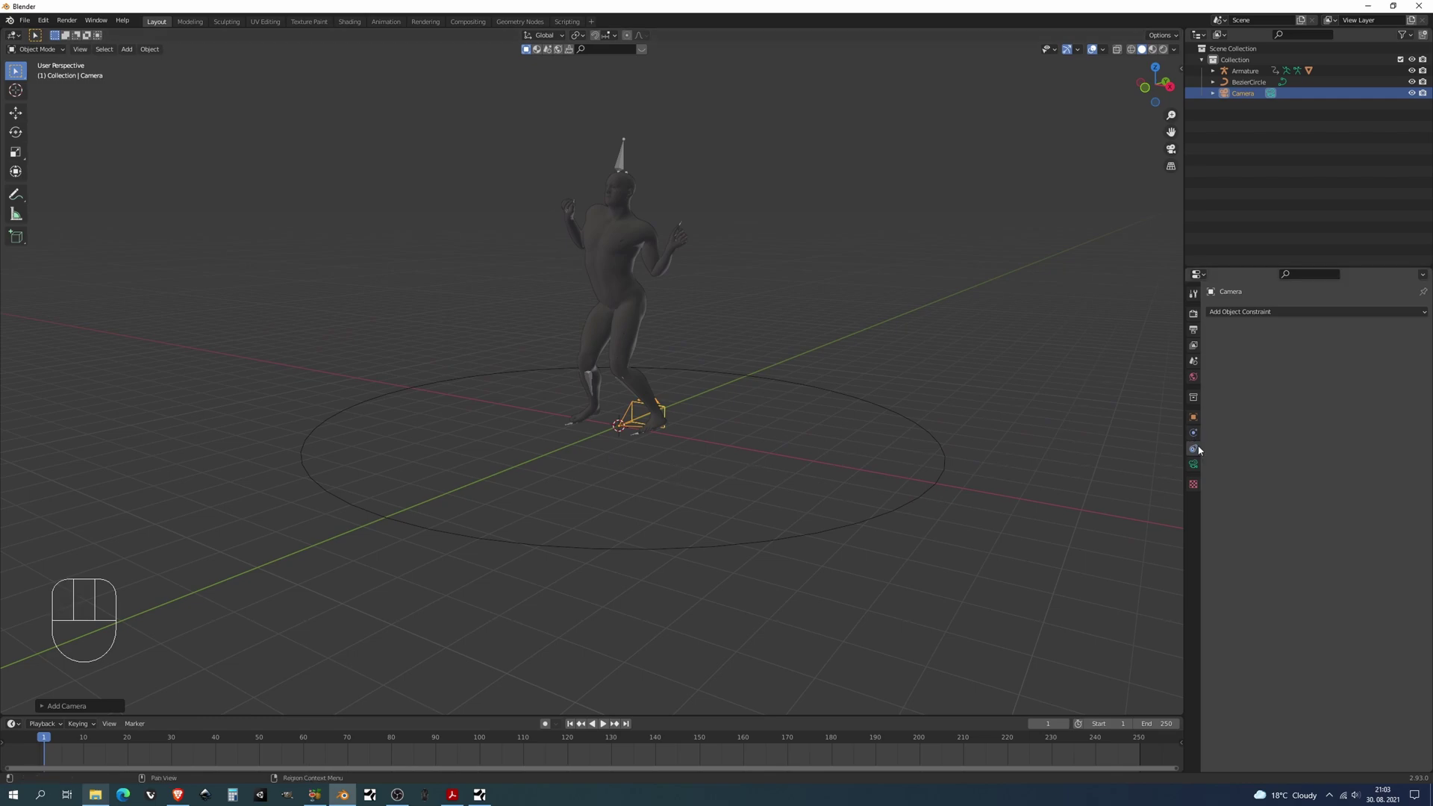
click(1264, 312)
click(1383, 393)
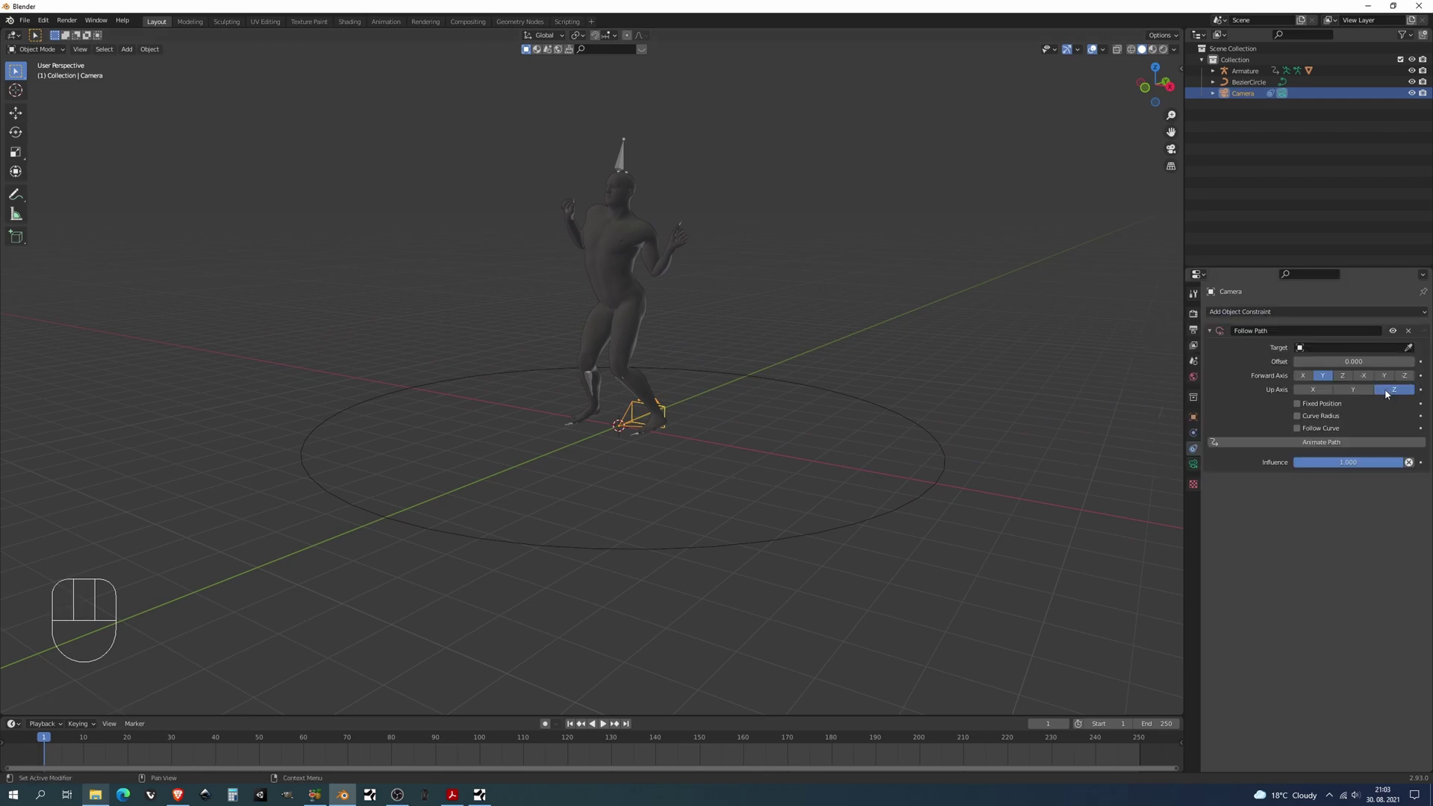
click(1409, 348)
click(448, 524)
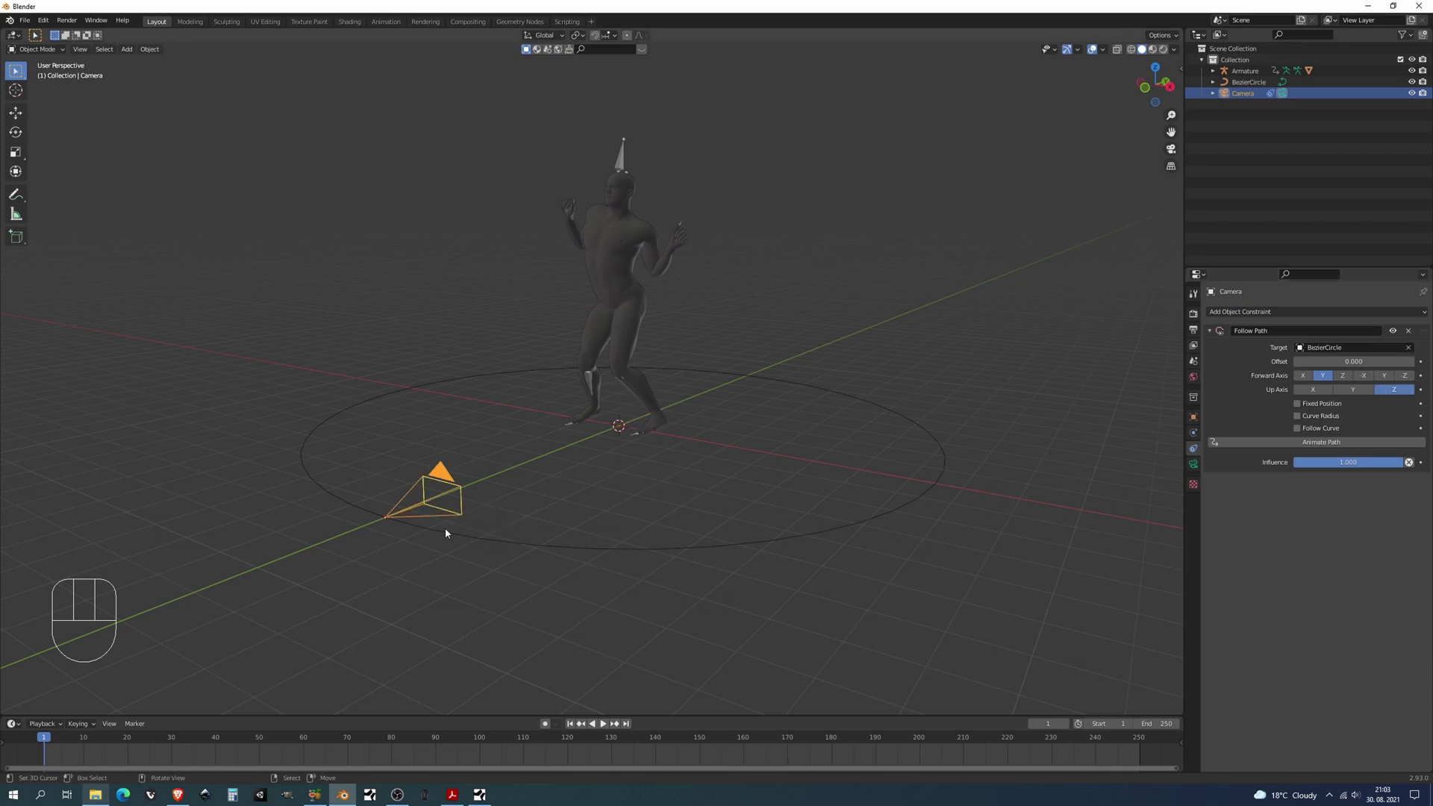
Step: Enable Animate Path and play the orbit, viewed through the camera
key(alt+a)
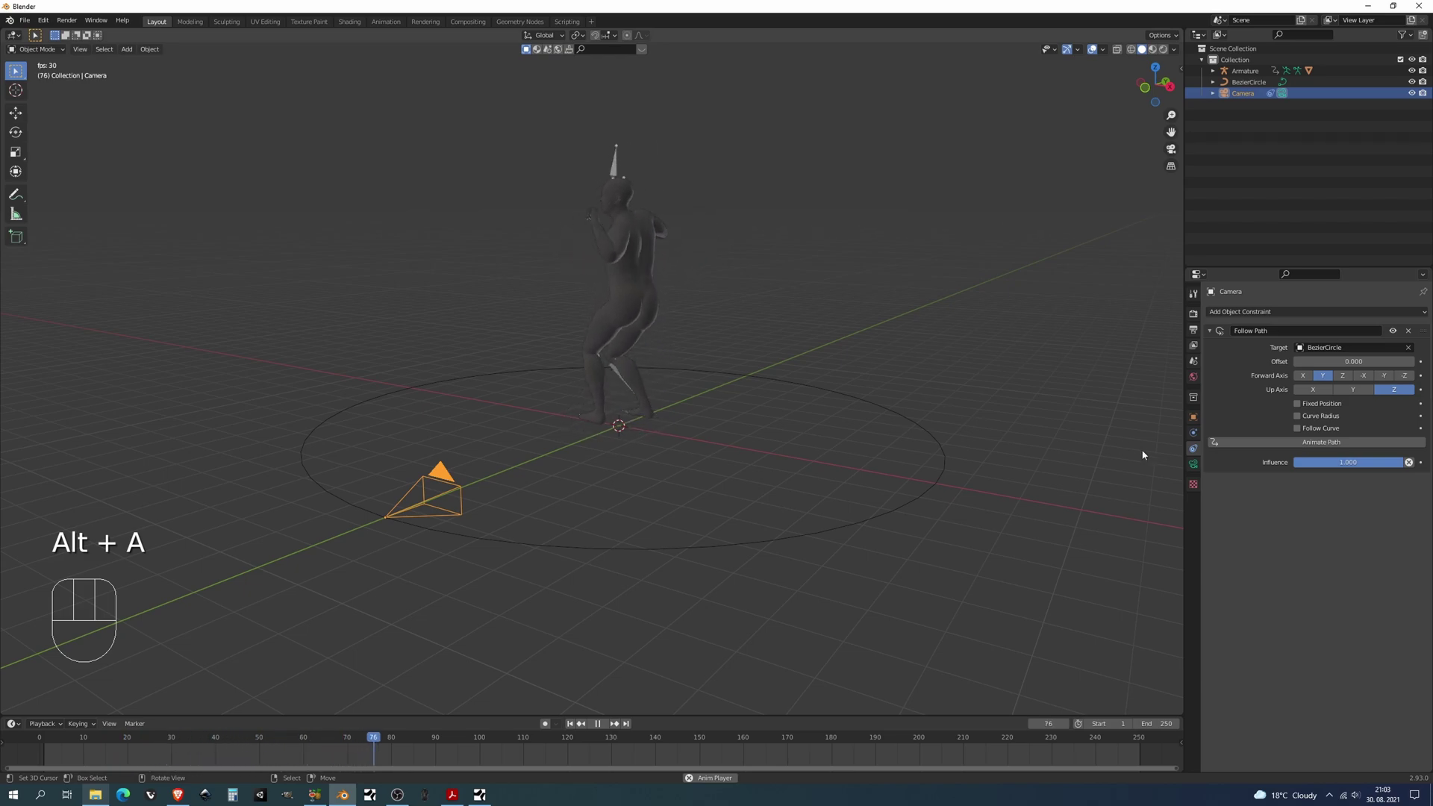
click(1285, 442)
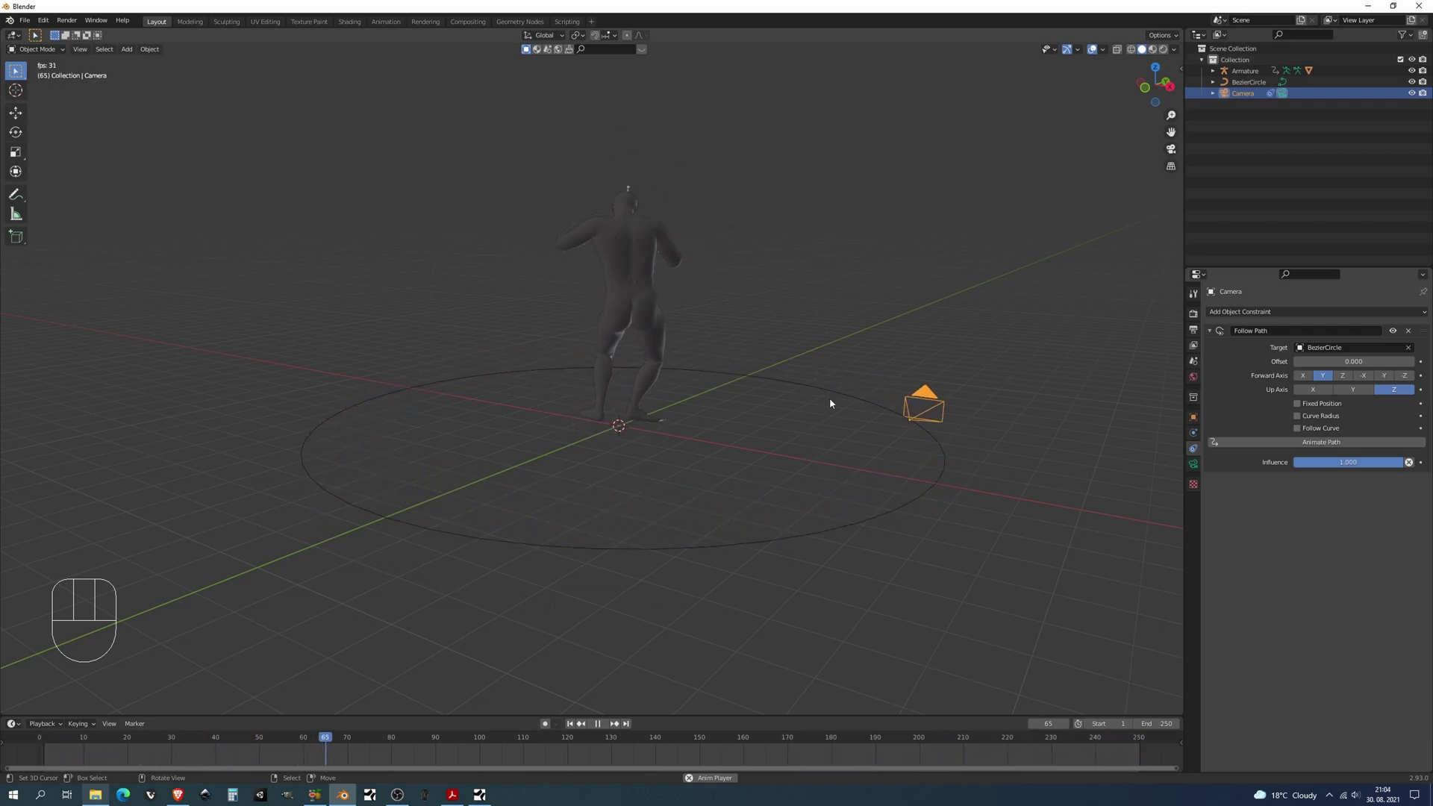
key(KP_0)
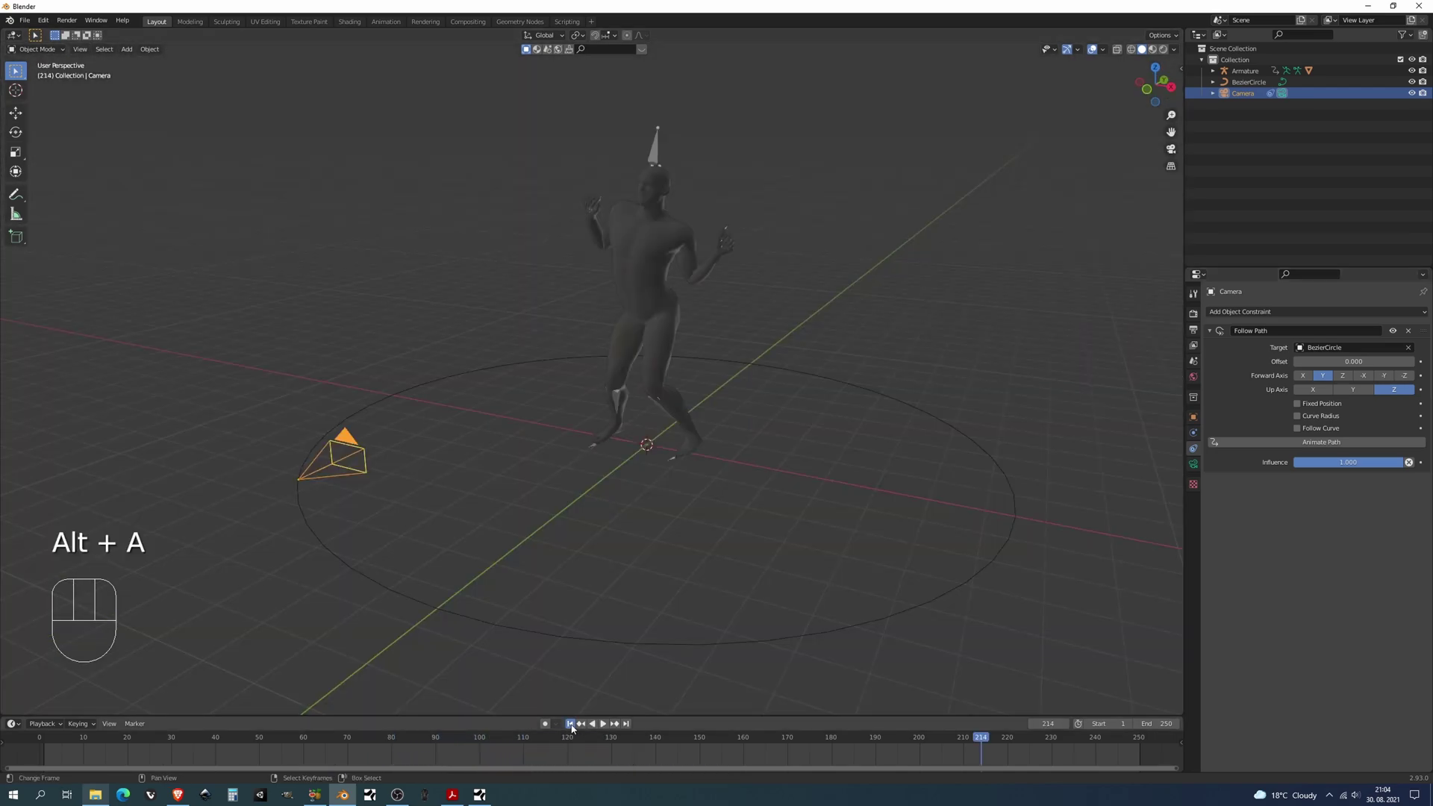
Step: Add a Track To constraint on the camera targeting Genesis8Male.002, then preview through the camera
click(569, 724)
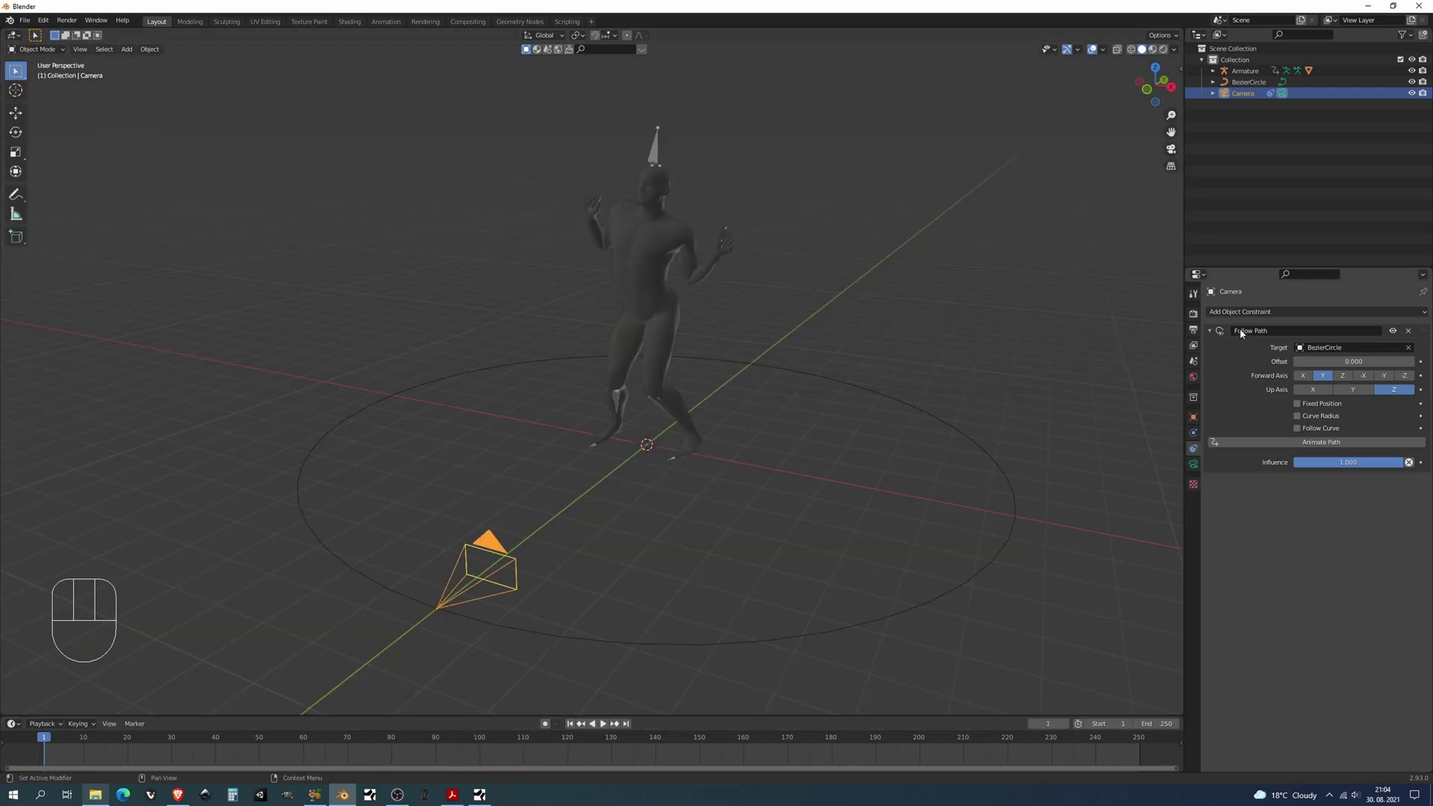
click(1254, 313)
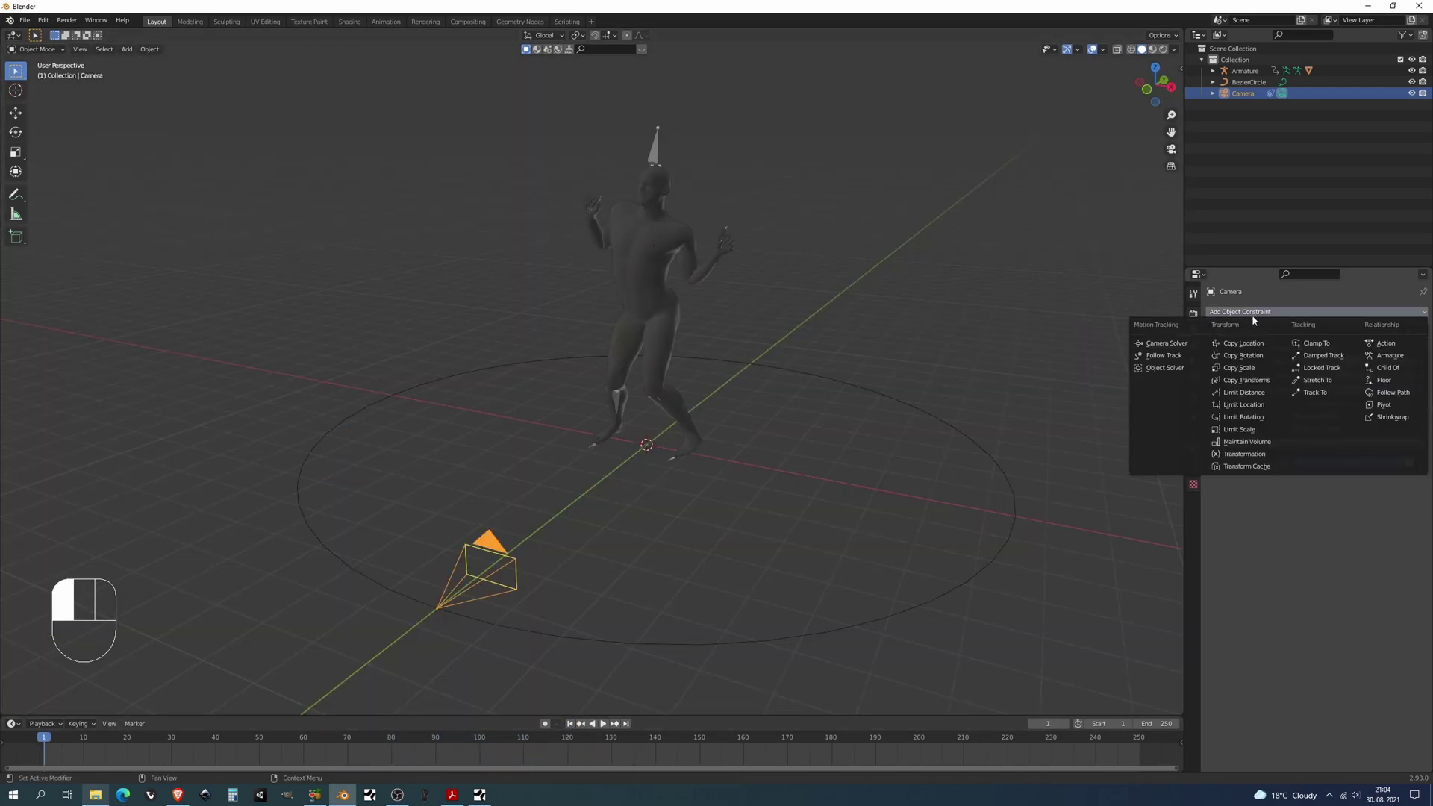
click(1303, 393)
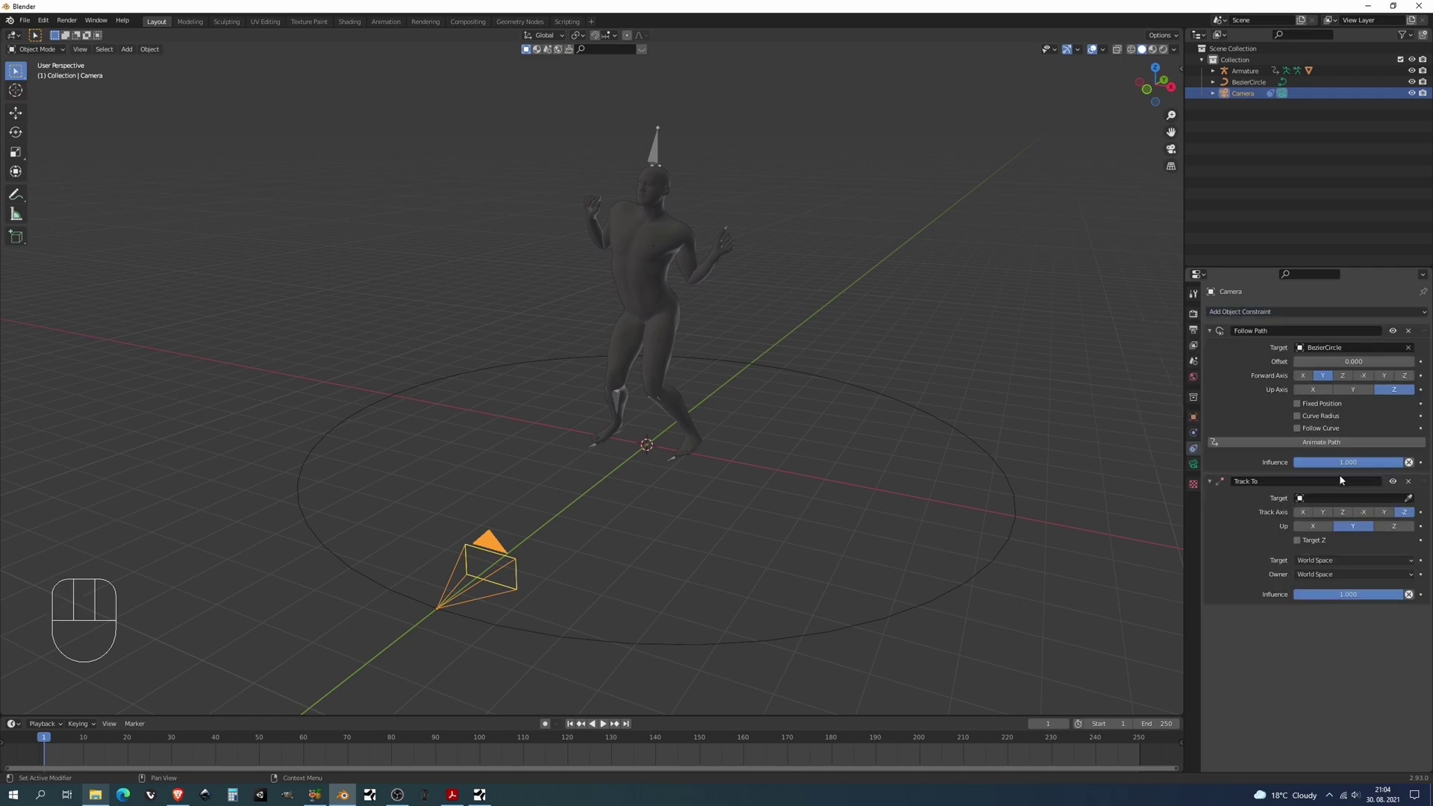
click(1408, 498)
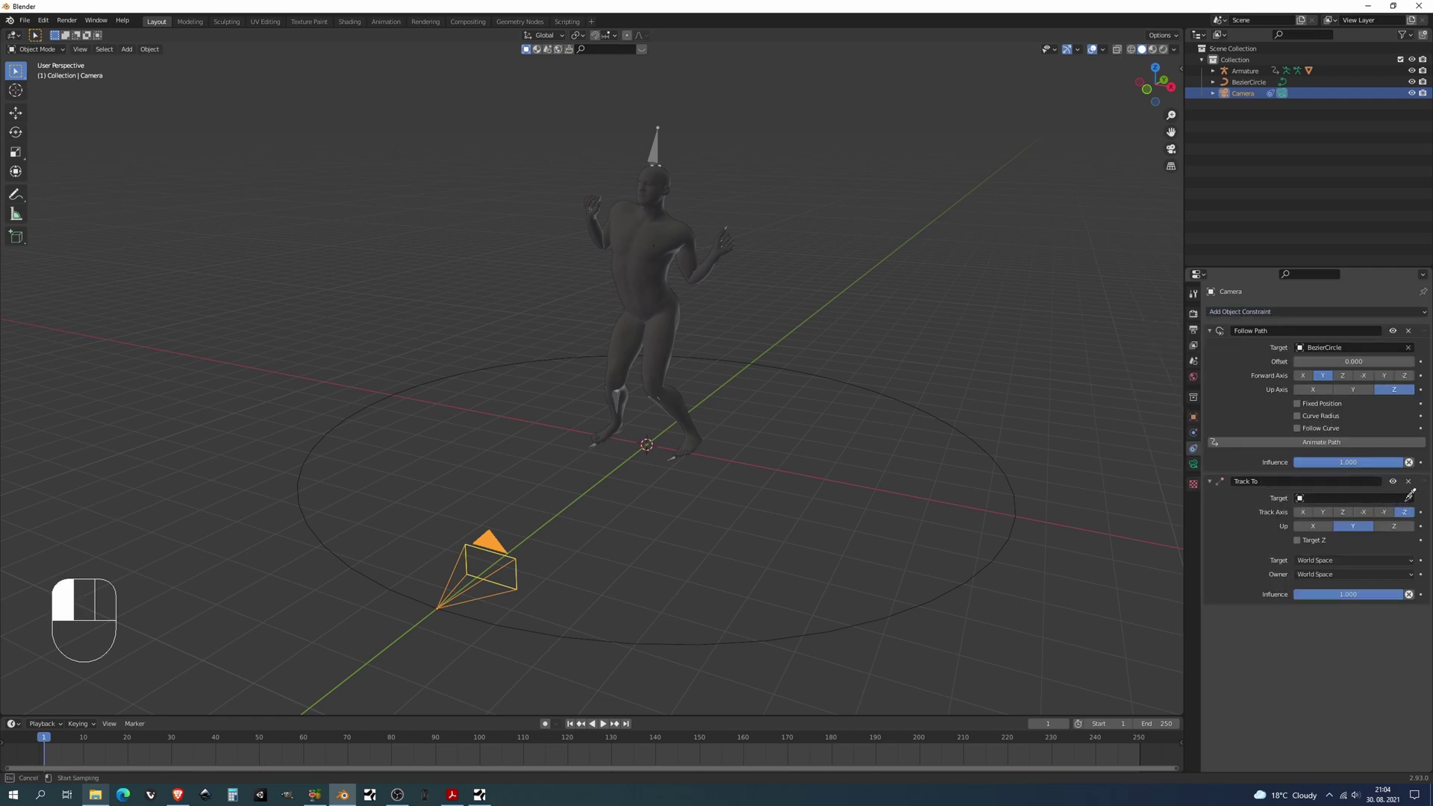
click(659, 331)
key(KP_0)
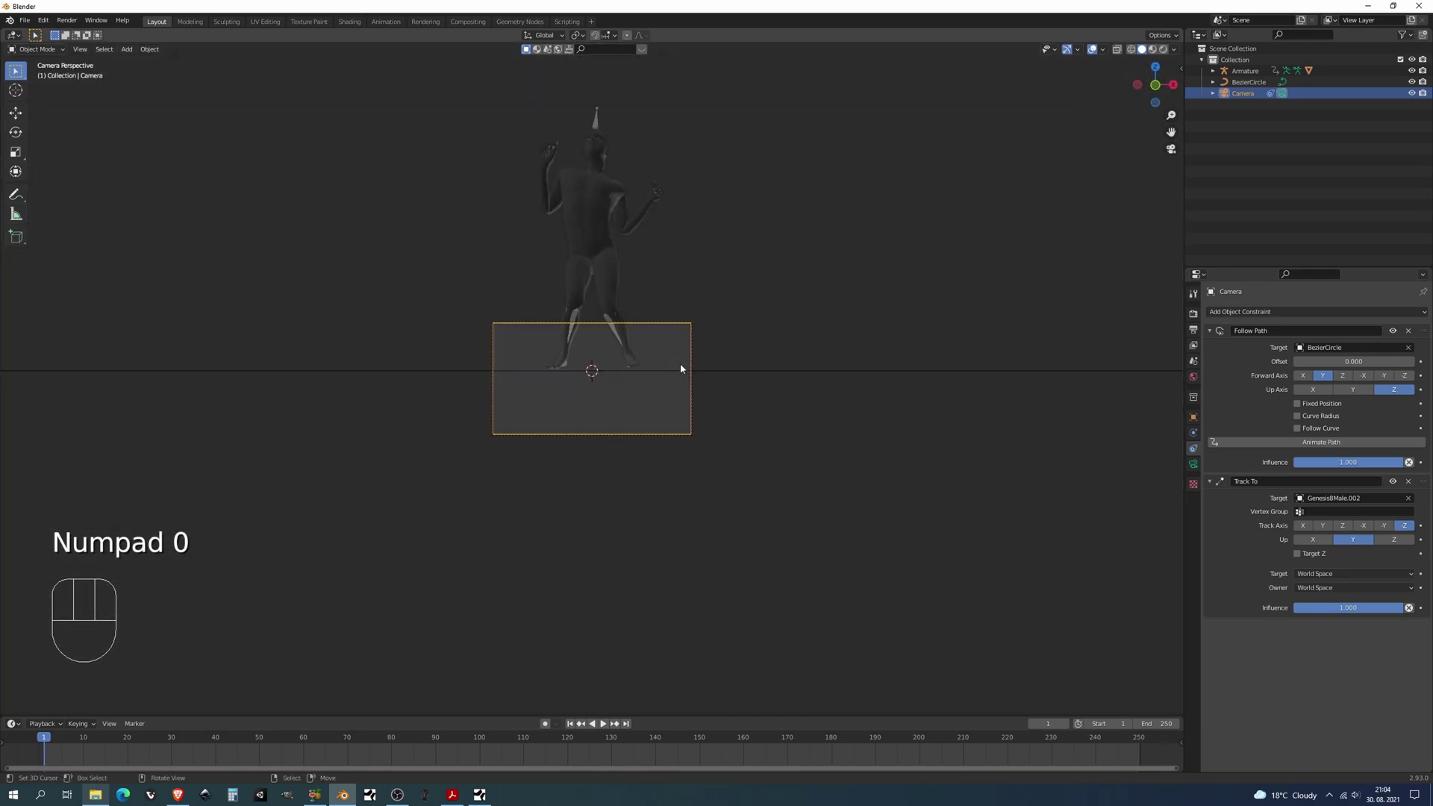
key(alt+a)
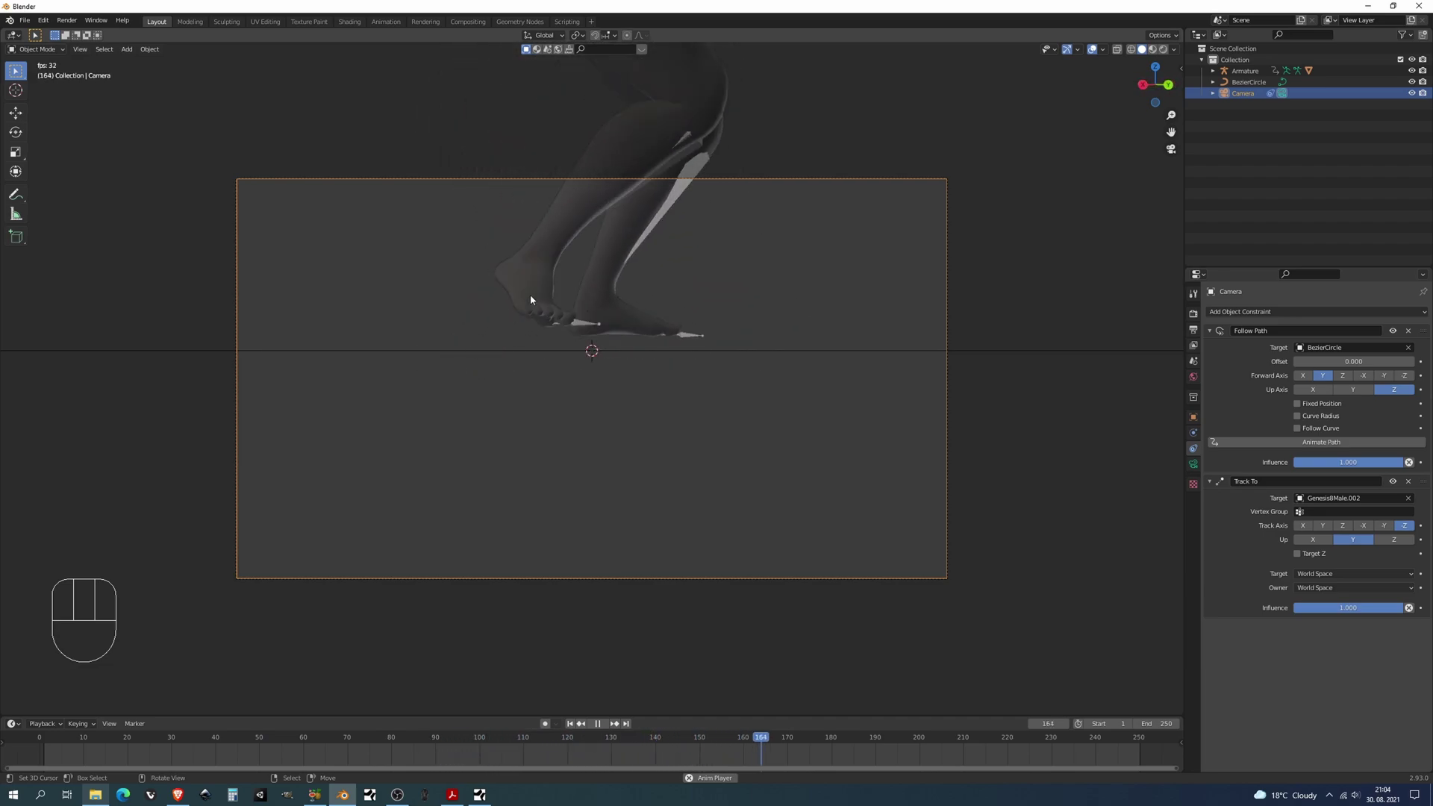
Step: Stop playback, select the dancing figure, and set its origin to its geometry centre
mouse_move(589, 341)
middle_down()
mouse_move(742, 362)
mouse_move(474, 352)
mouse_move(561, 335)
middle_up()
key(alt+a)
click(523, 307)
middle_drag(185, 400, 262, 343)
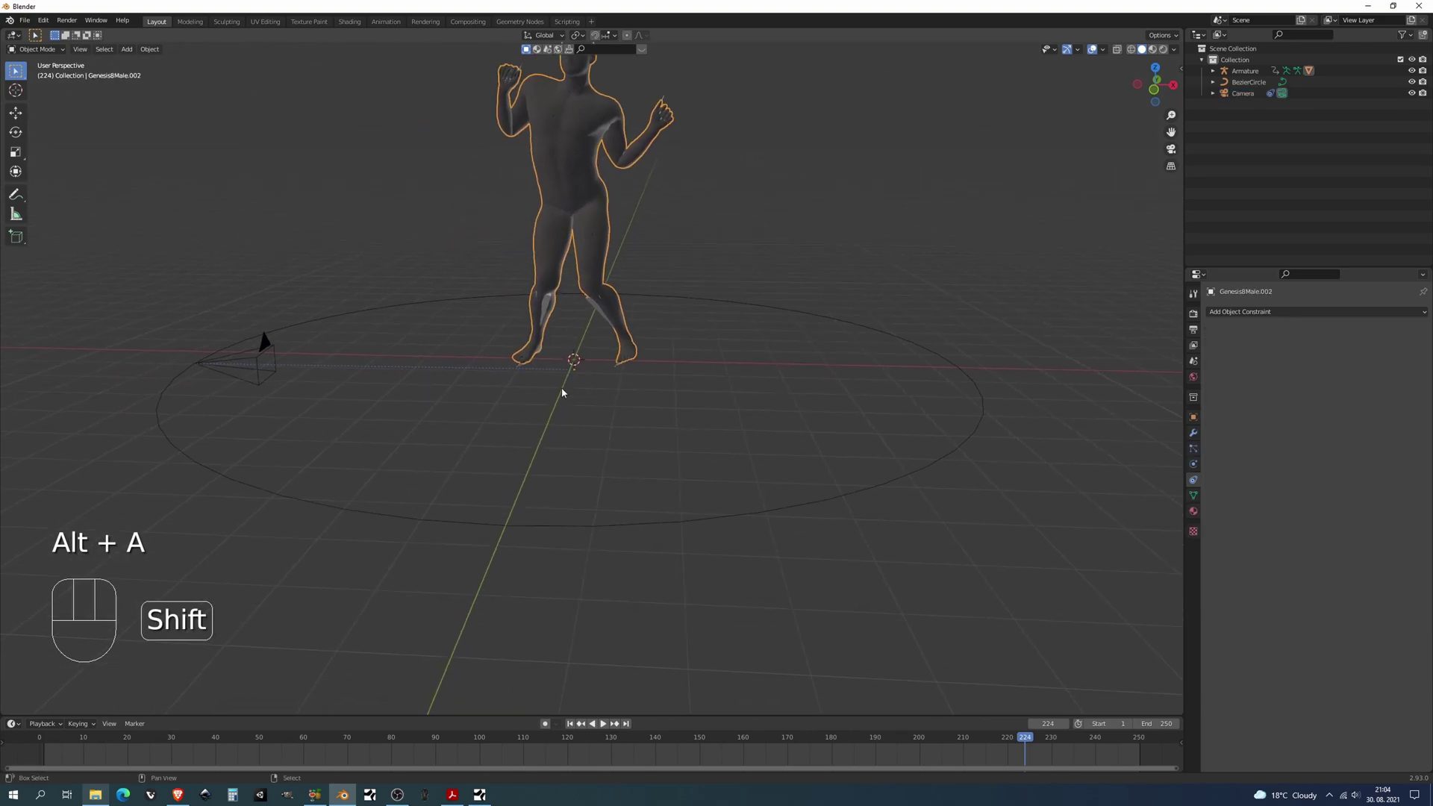
scroll(529, 343, up, 5)
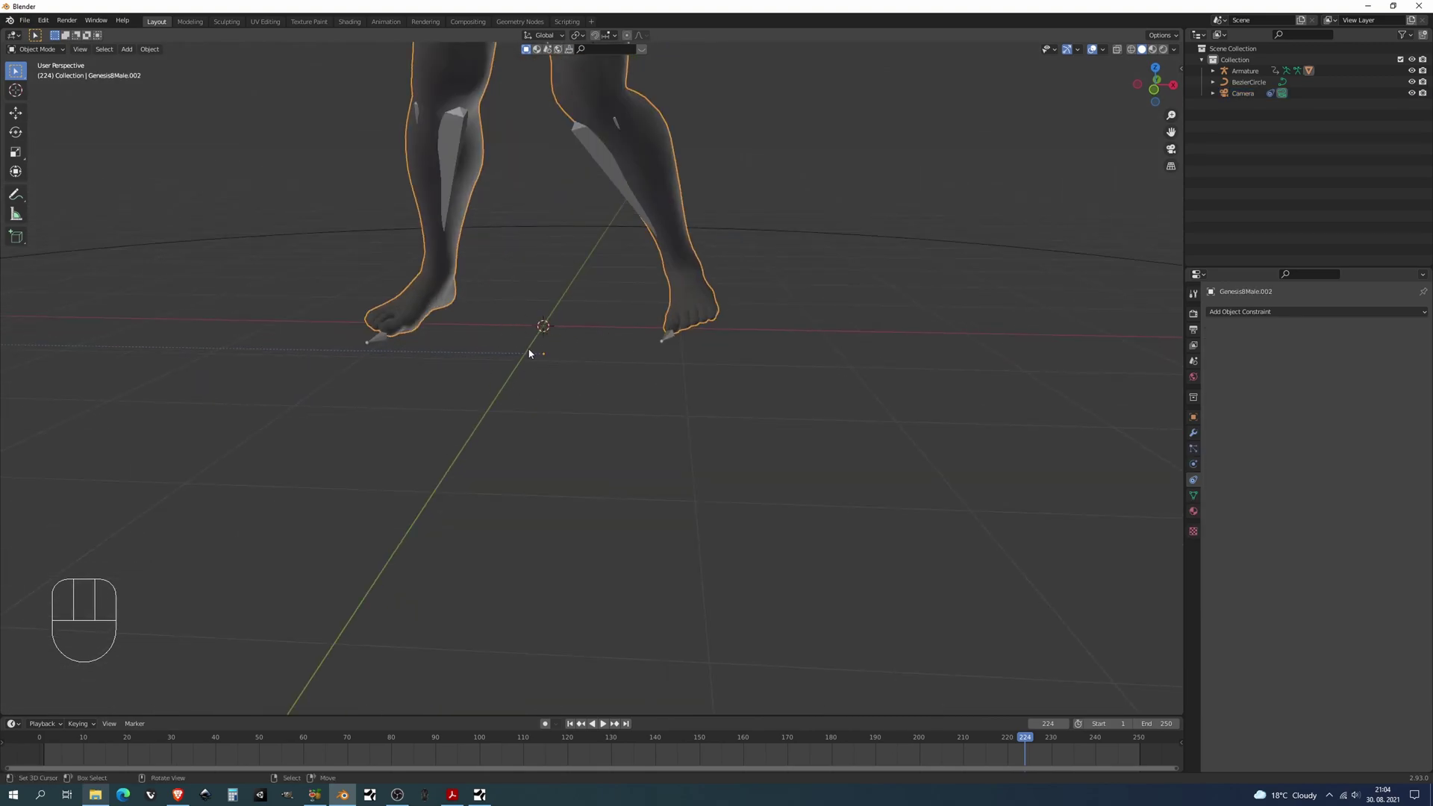
scroll(491, 405, down, 6)
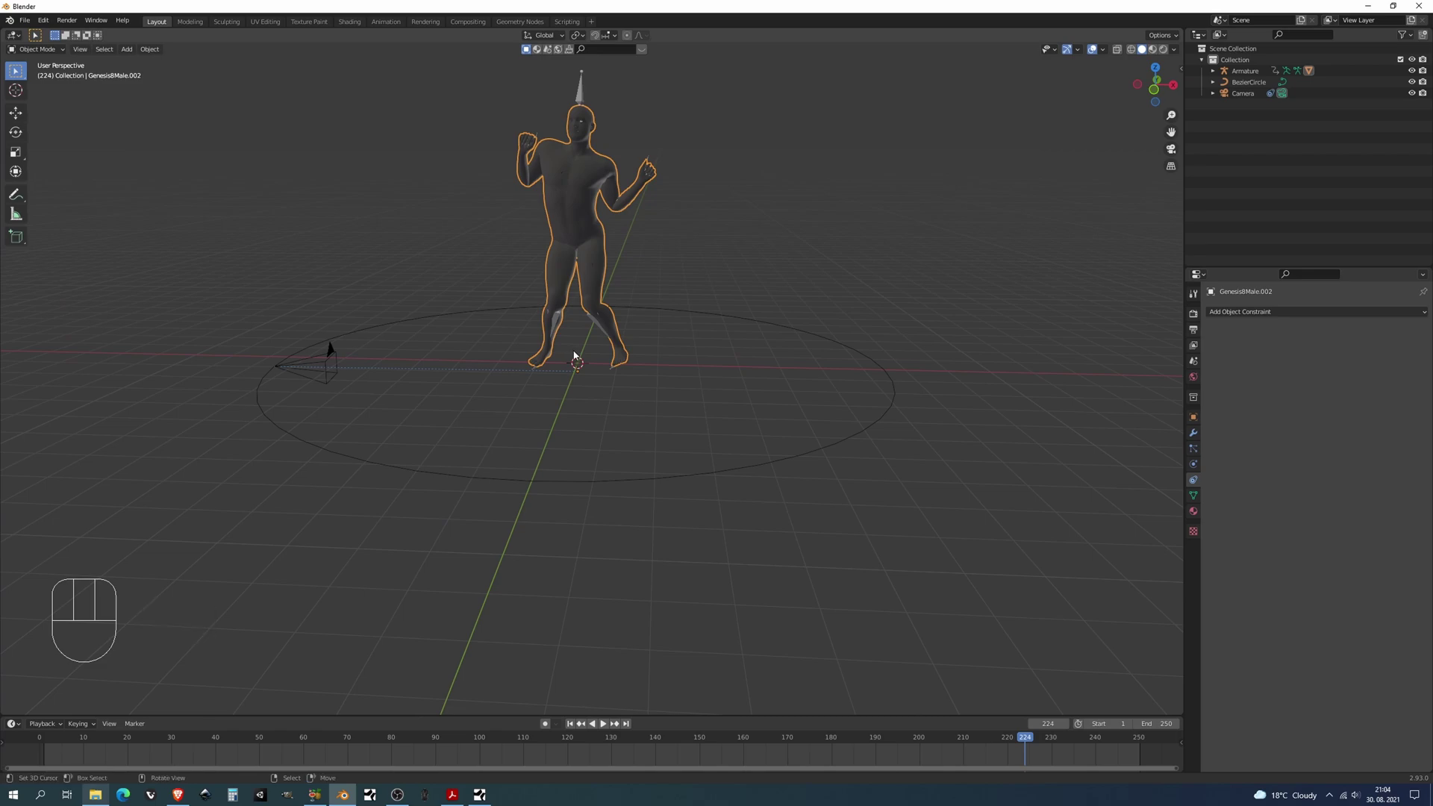
key(shift+ctrl+alt+c)
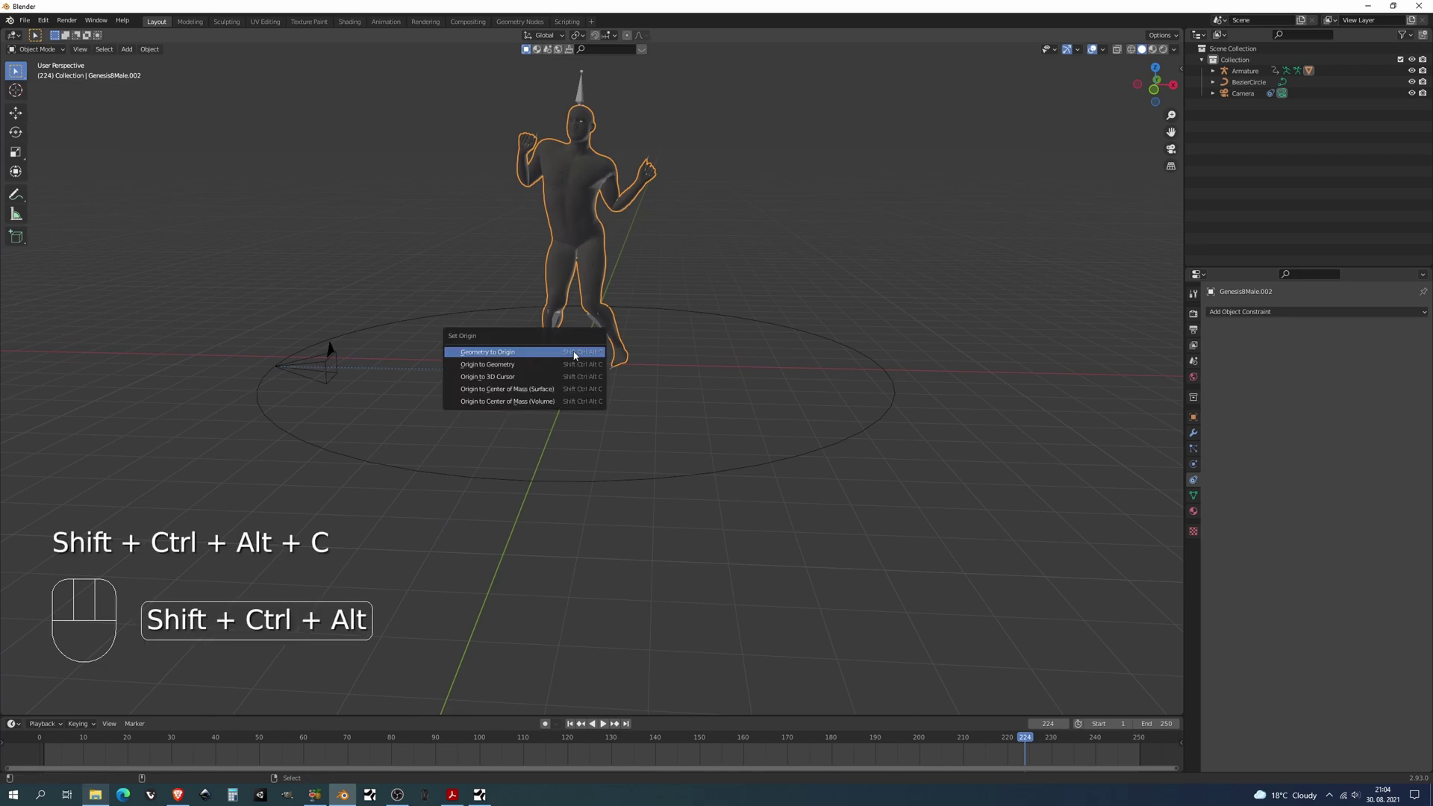
click(558, 371)
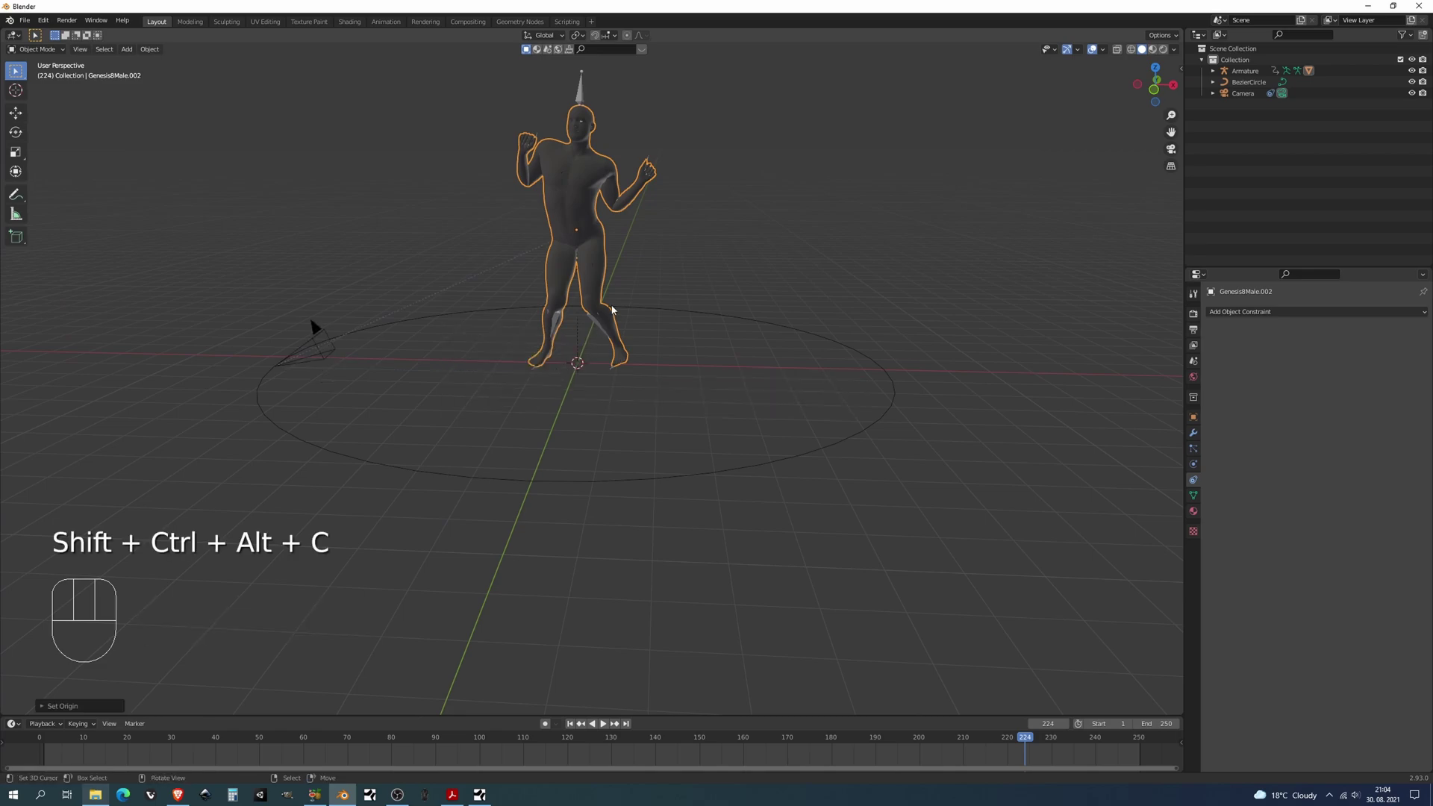
key(KP_0)
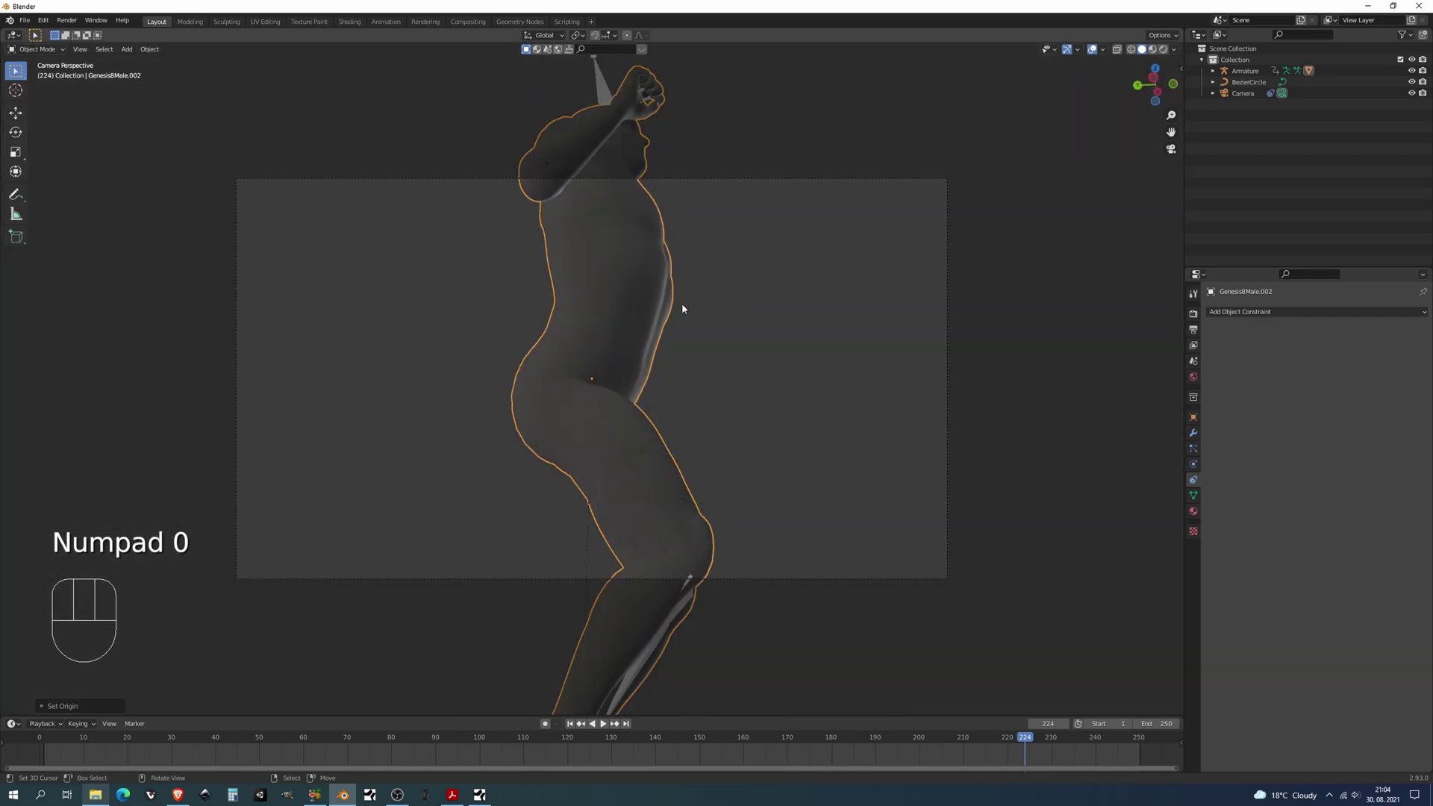
middle_drag(960, 333, 794, 364)
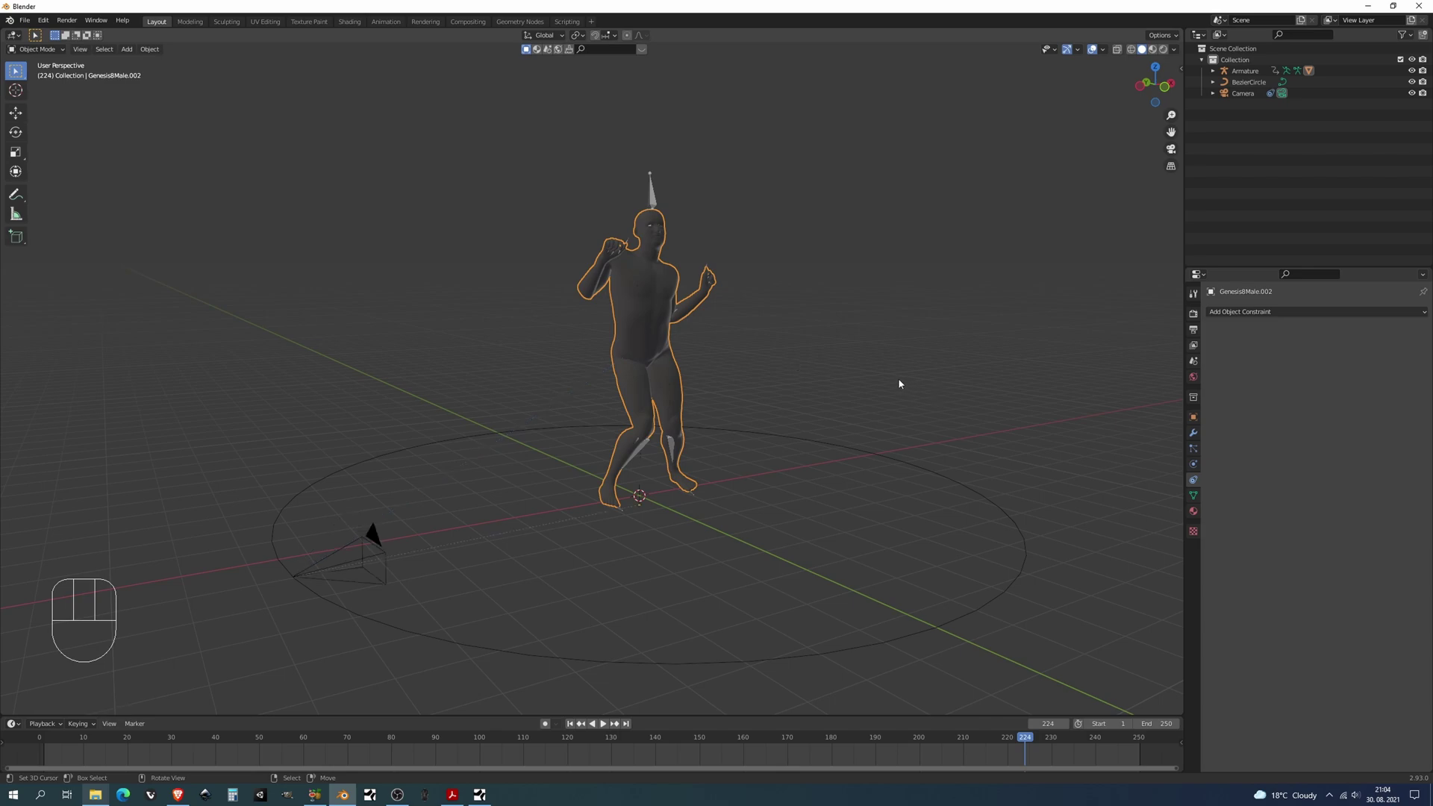
Step: Add a Plain Axes empty and make it the camera's Track To target
shift+middle_drag(898, 381, 834, 341)
key(shift+a)
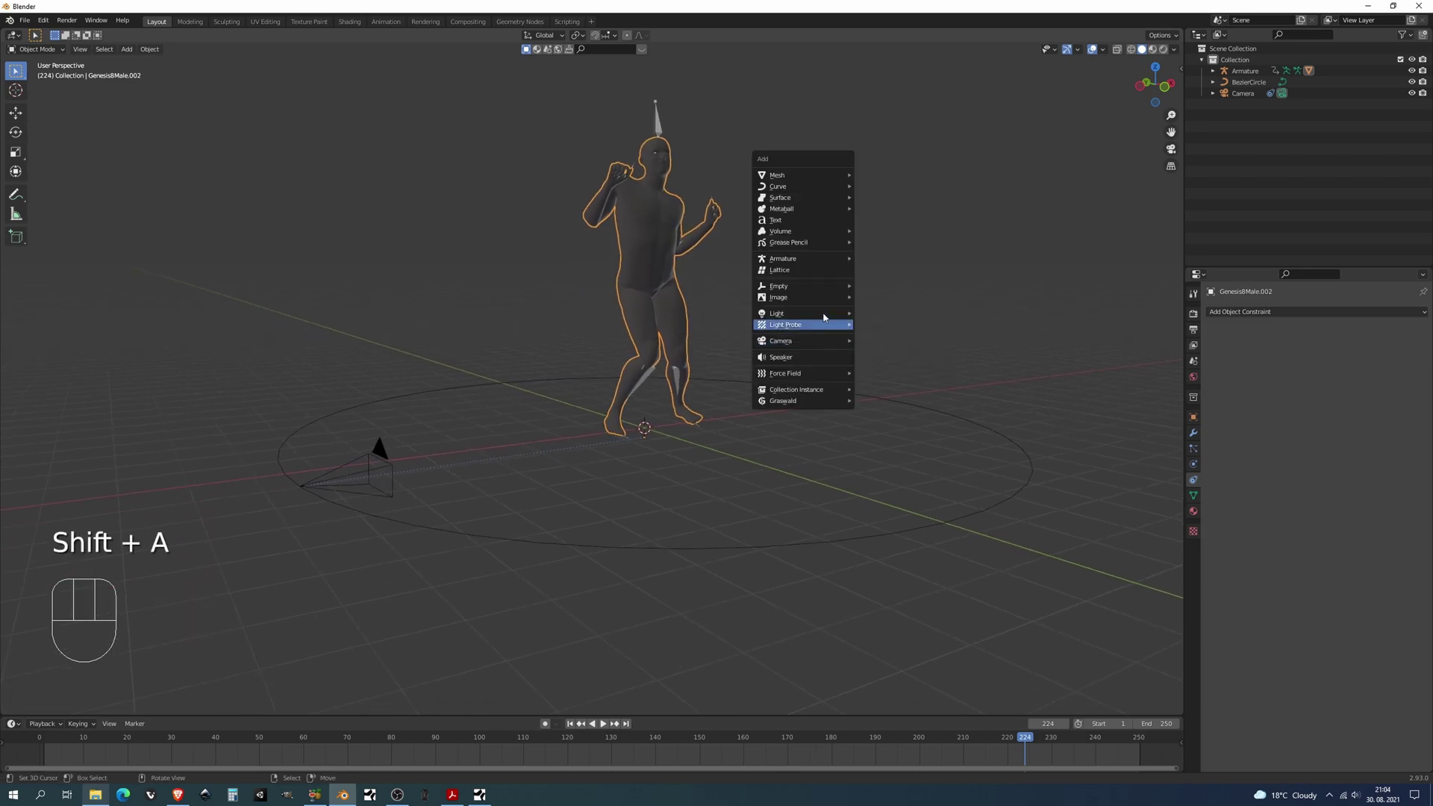
mouse_move(827, 284)
click(878, 289)
right_click(388, 460)
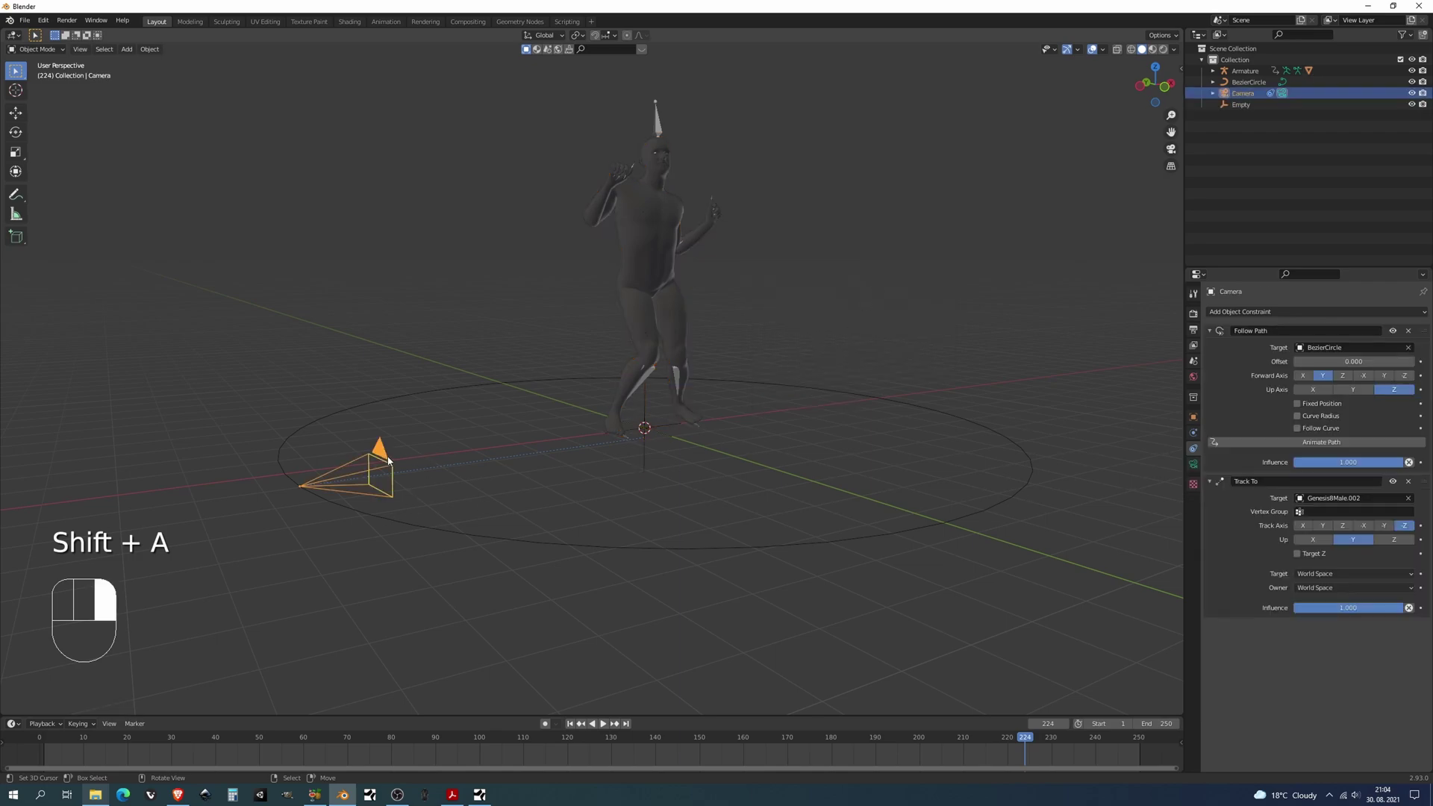
click(1405, 502)
click(1337, 550)
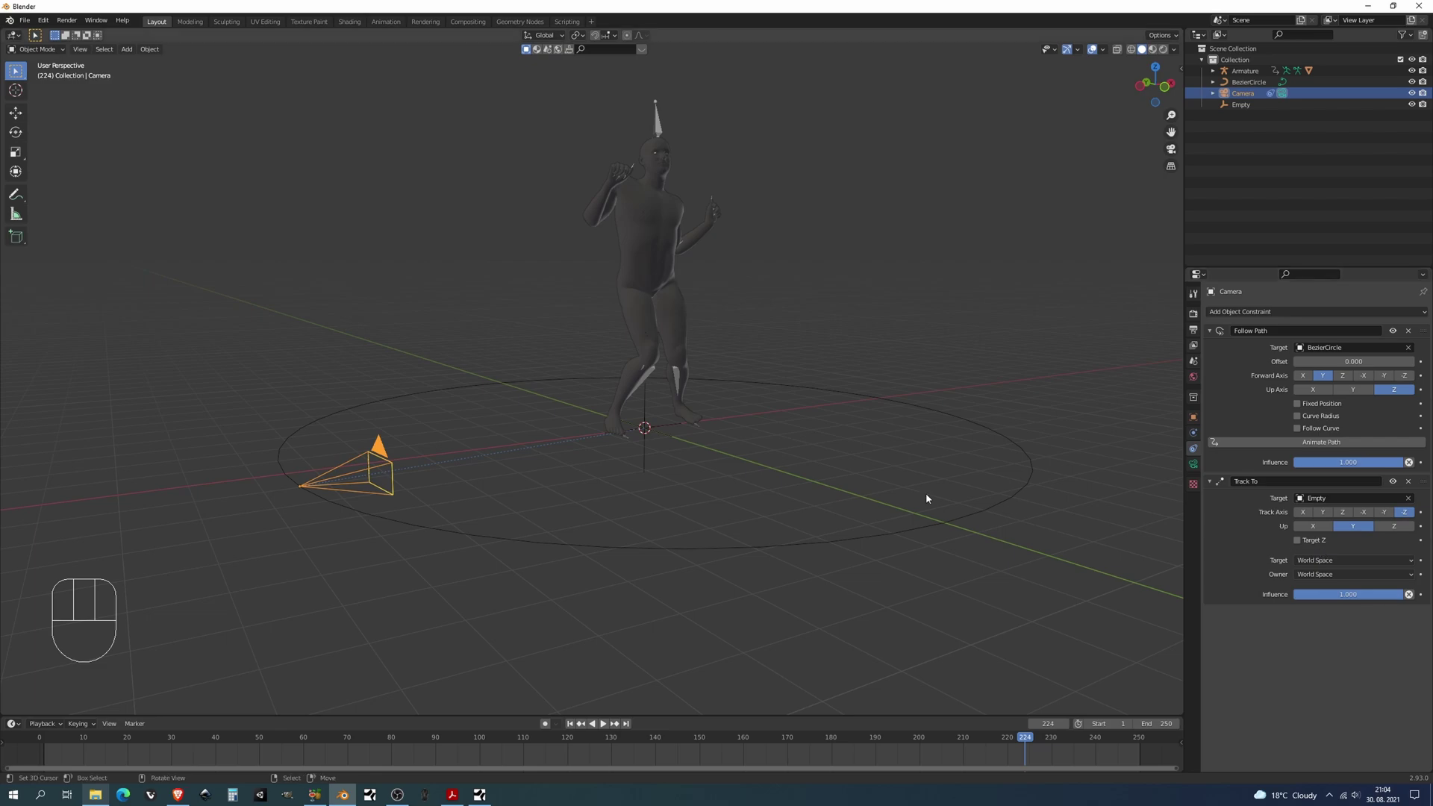
Step: Raise the Empty and Bezier circle together along Z to the figure's midsection
click(624, 431)
shift+click(650, 533)
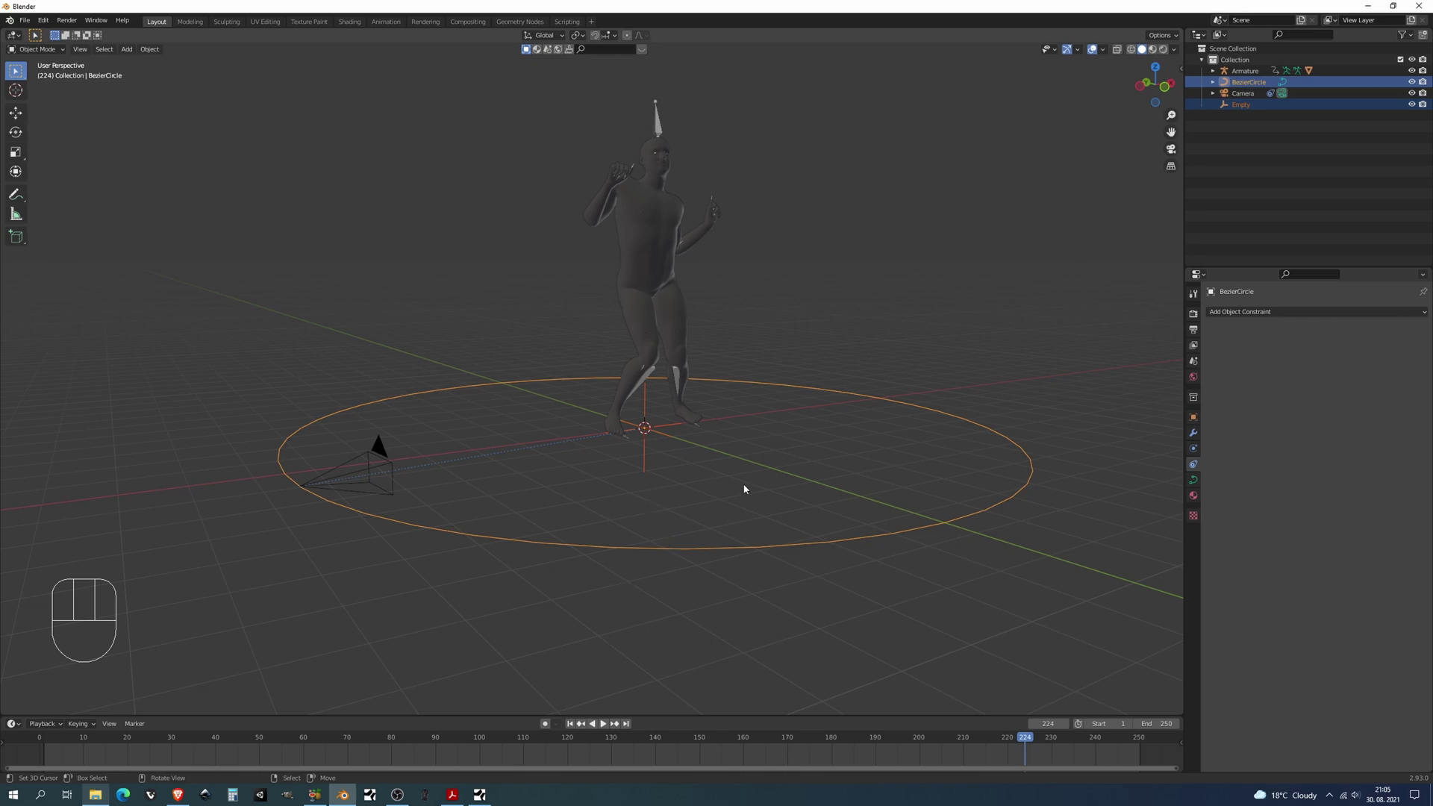
key(g)
key(z)
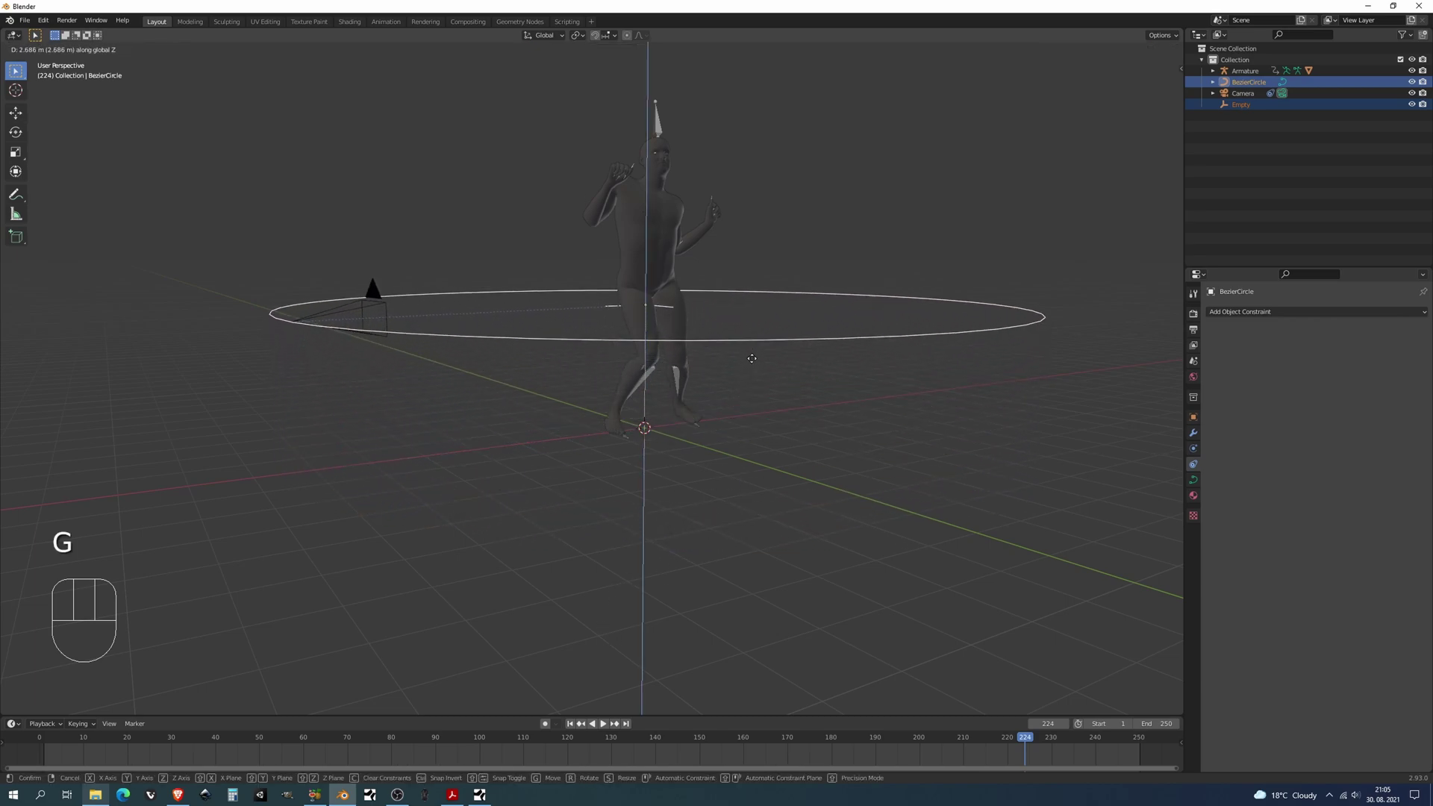
click(757, 351)
key(KP_0)
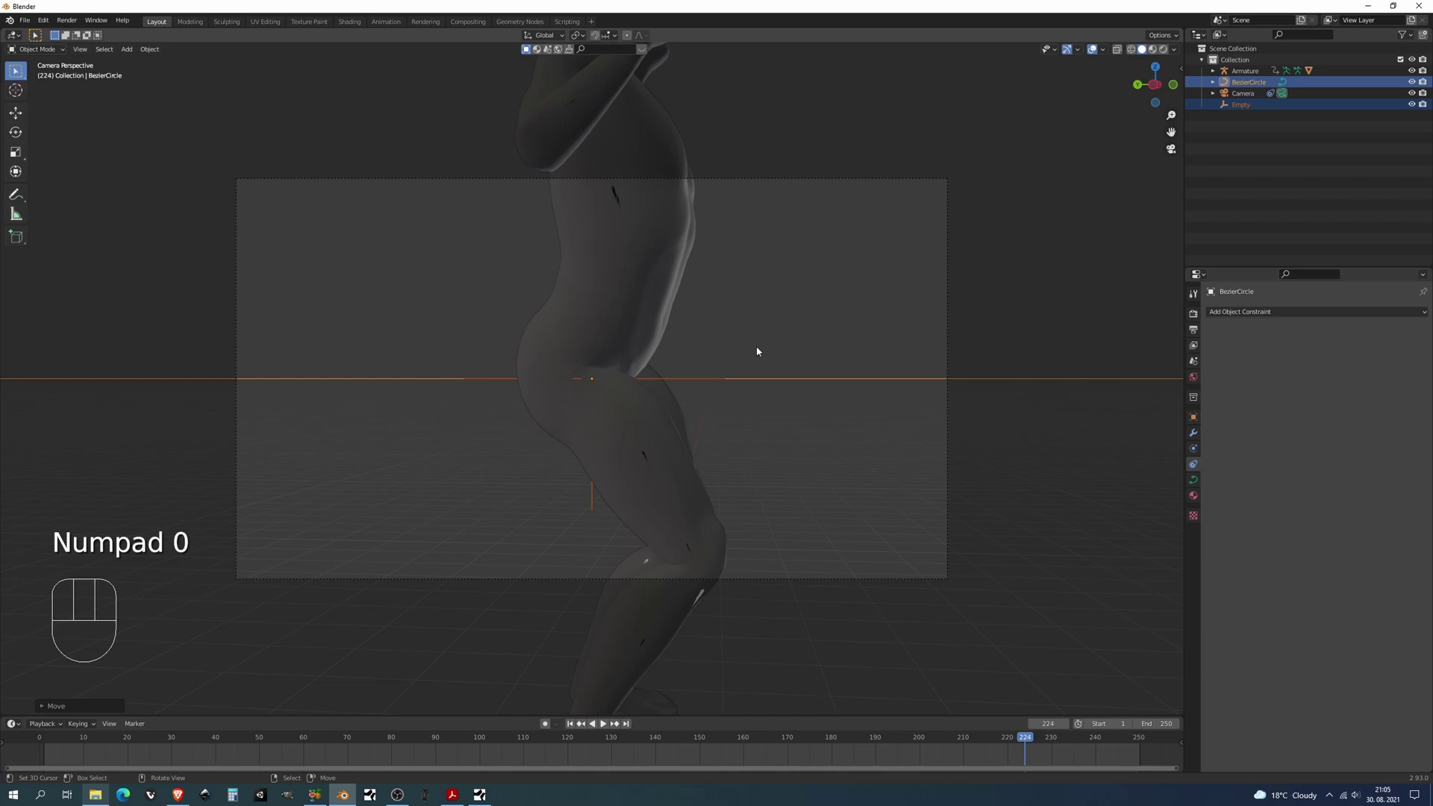
click(825, 578)
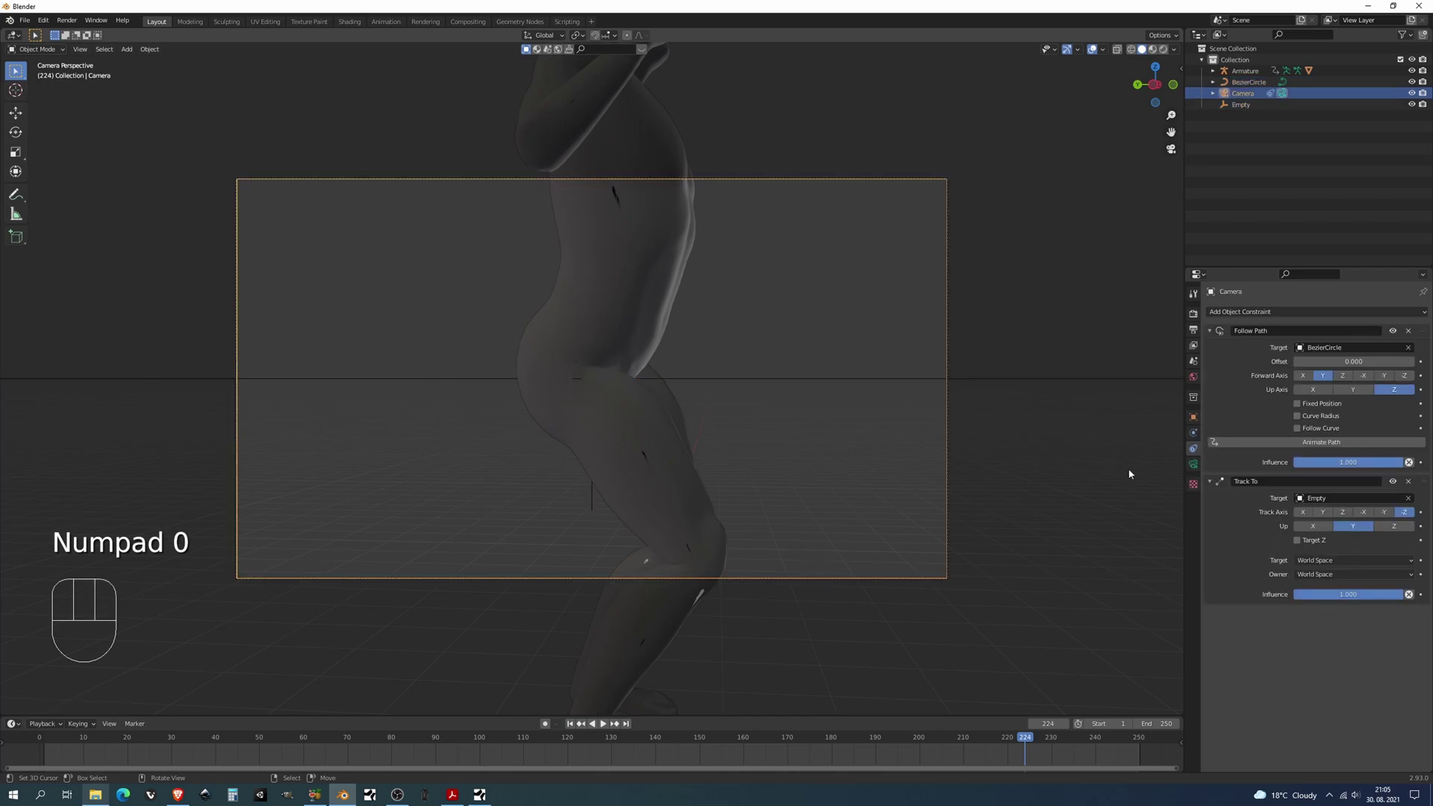
Step: Raise the camera lens focal length from 50 mm to 75 mm and play the orbit
click(1194, 464)
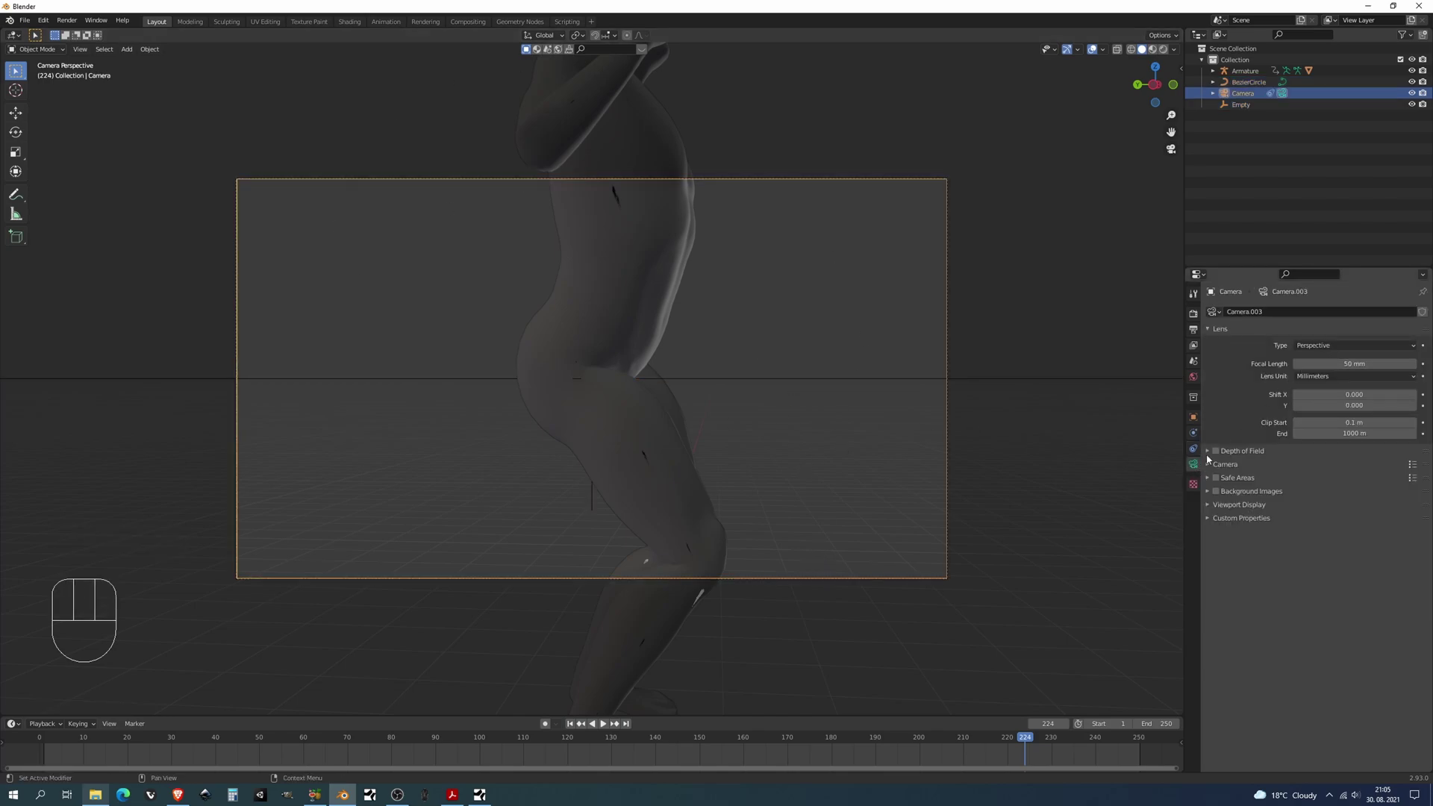
drag(1385, 368, 1395, 366)
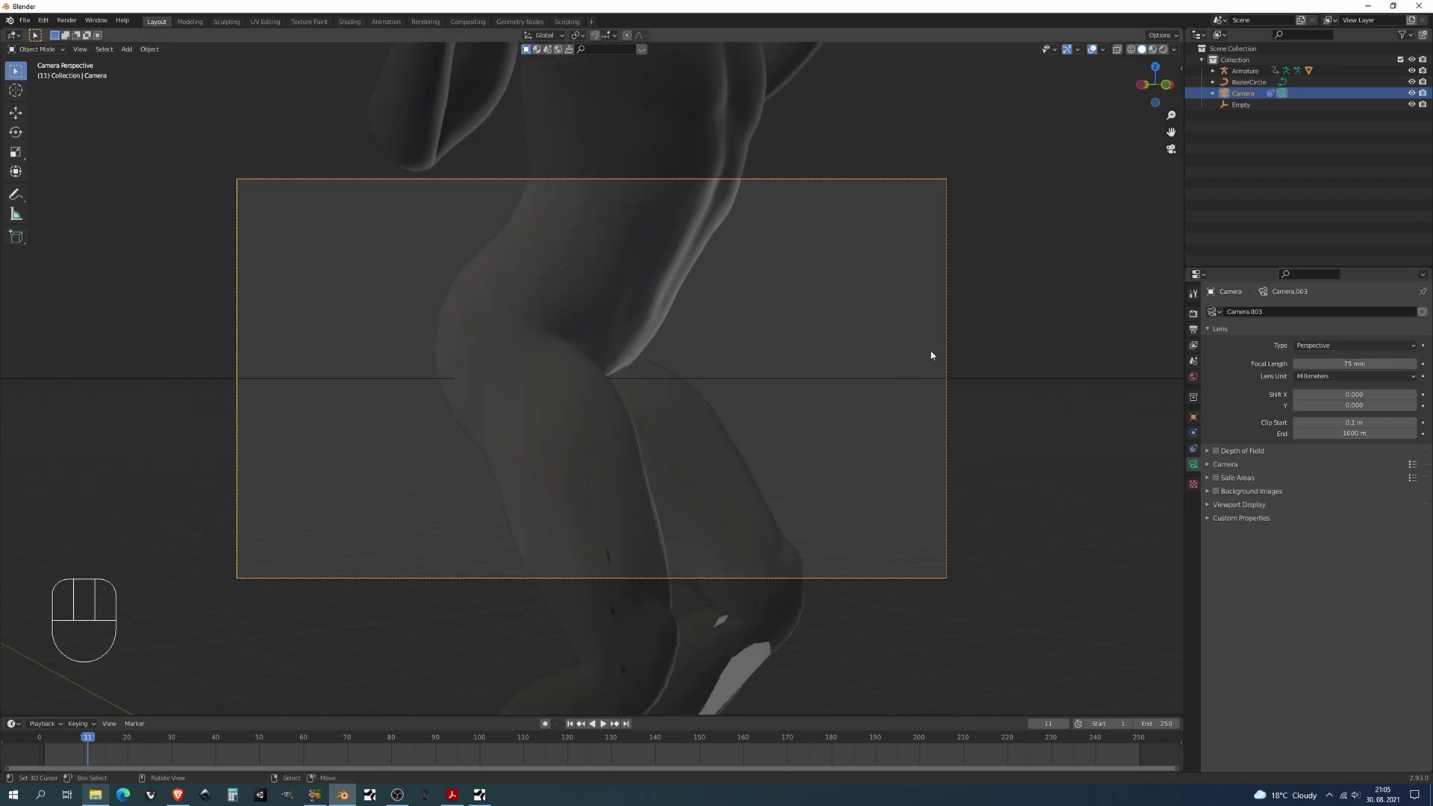
key(alt+a)
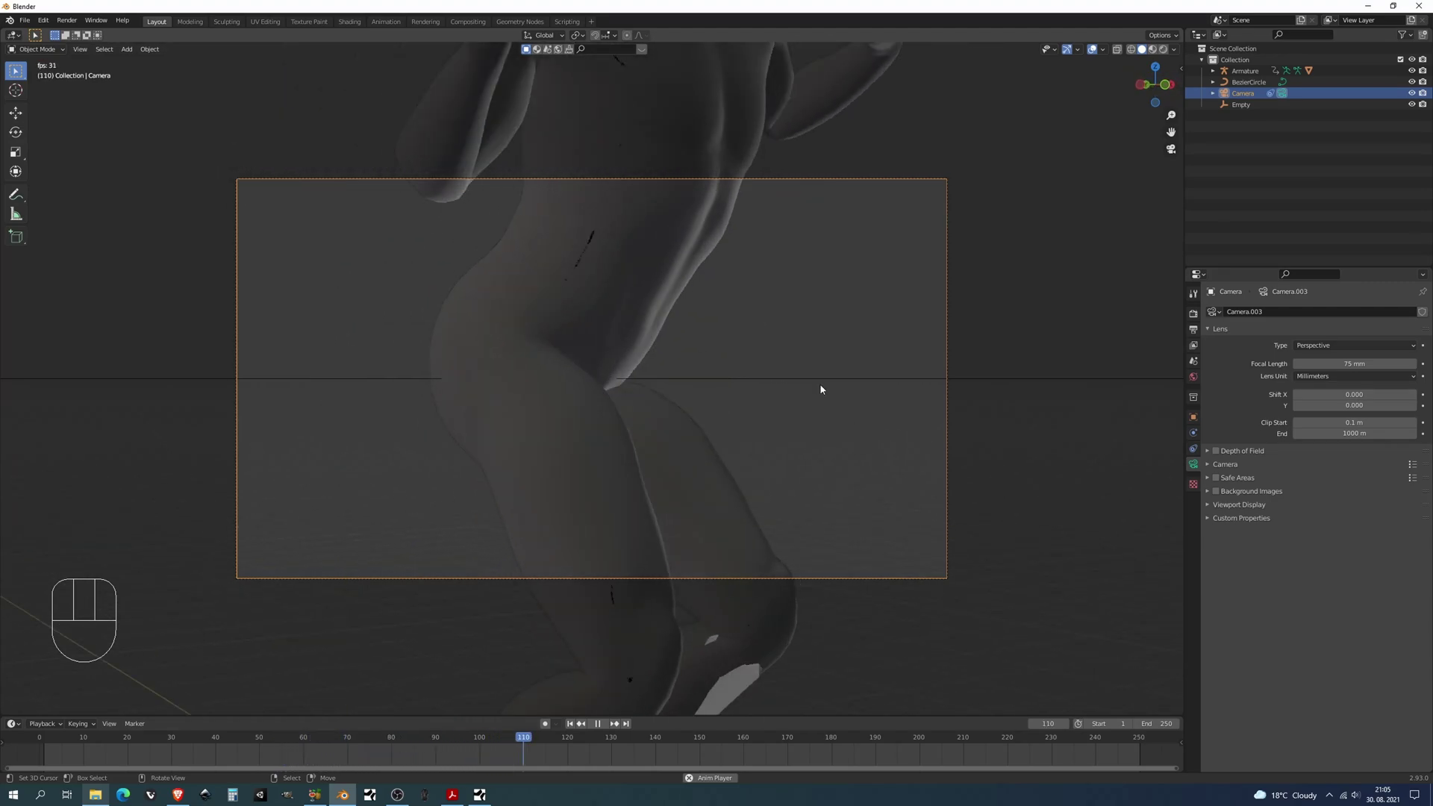
key(alt+a)
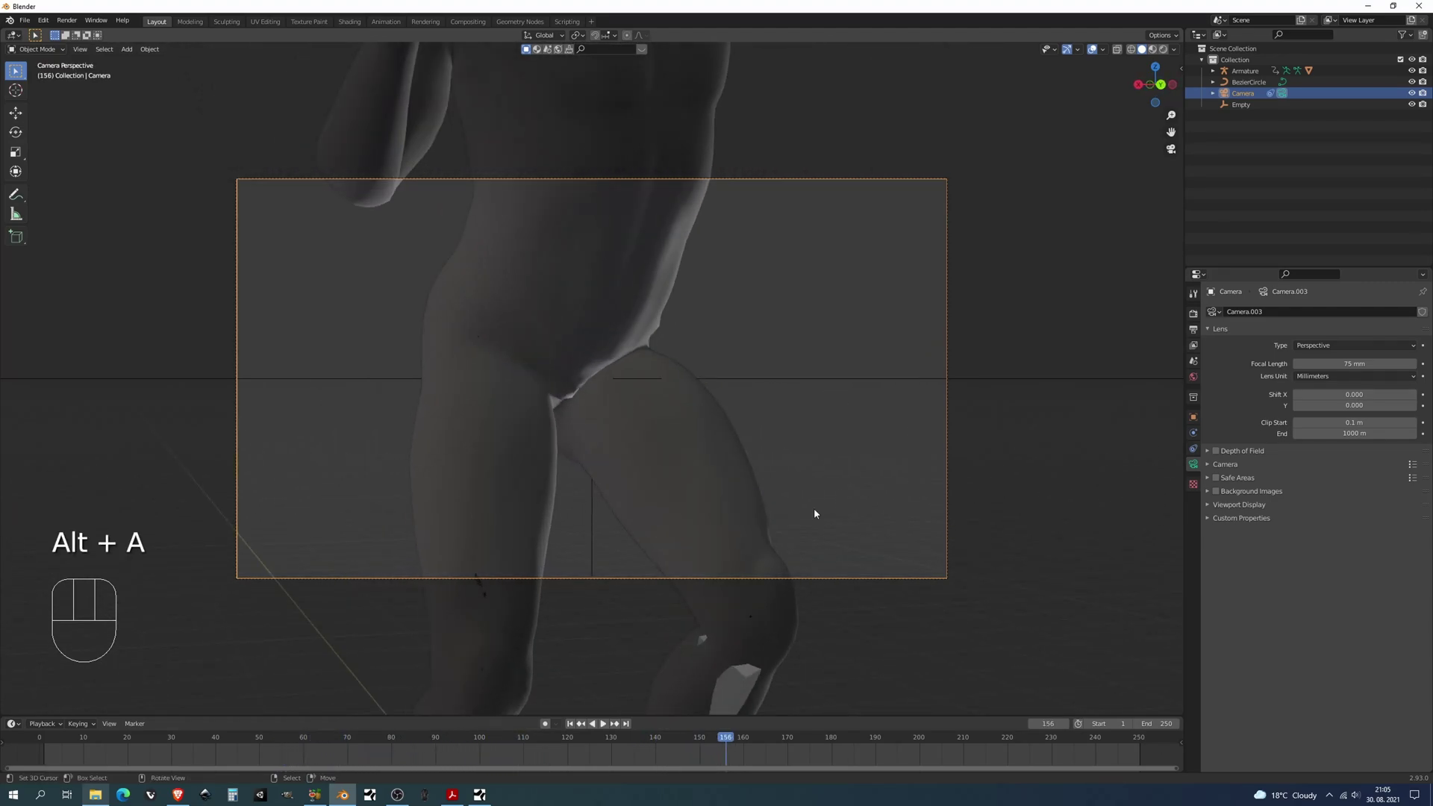
middle_drag(815, 513, 709, 508)
click(723, 412)
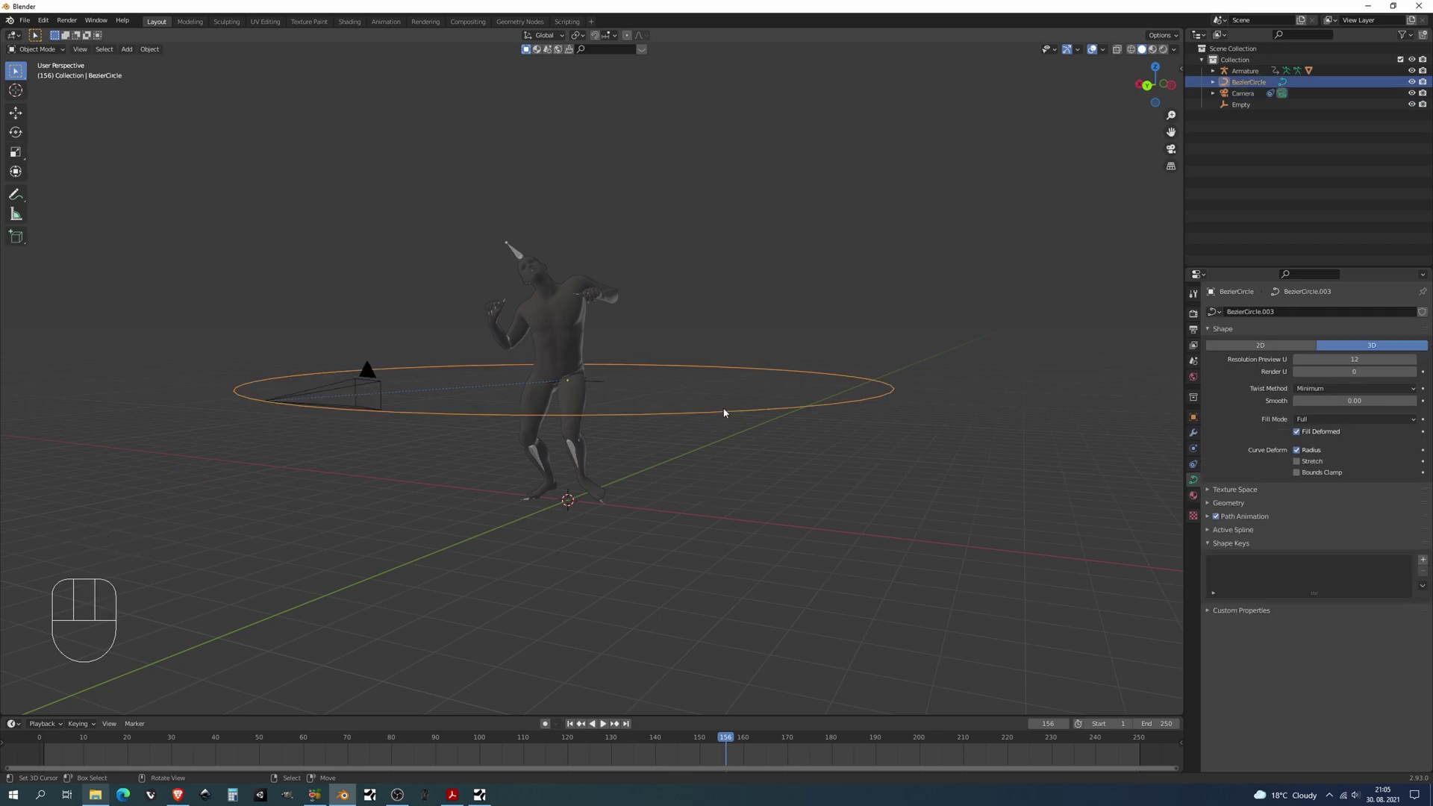
Step: Set the Bezier circle's Path Animation Frames to 250 and preview the slower orbit through the camera
click(1236, 516)
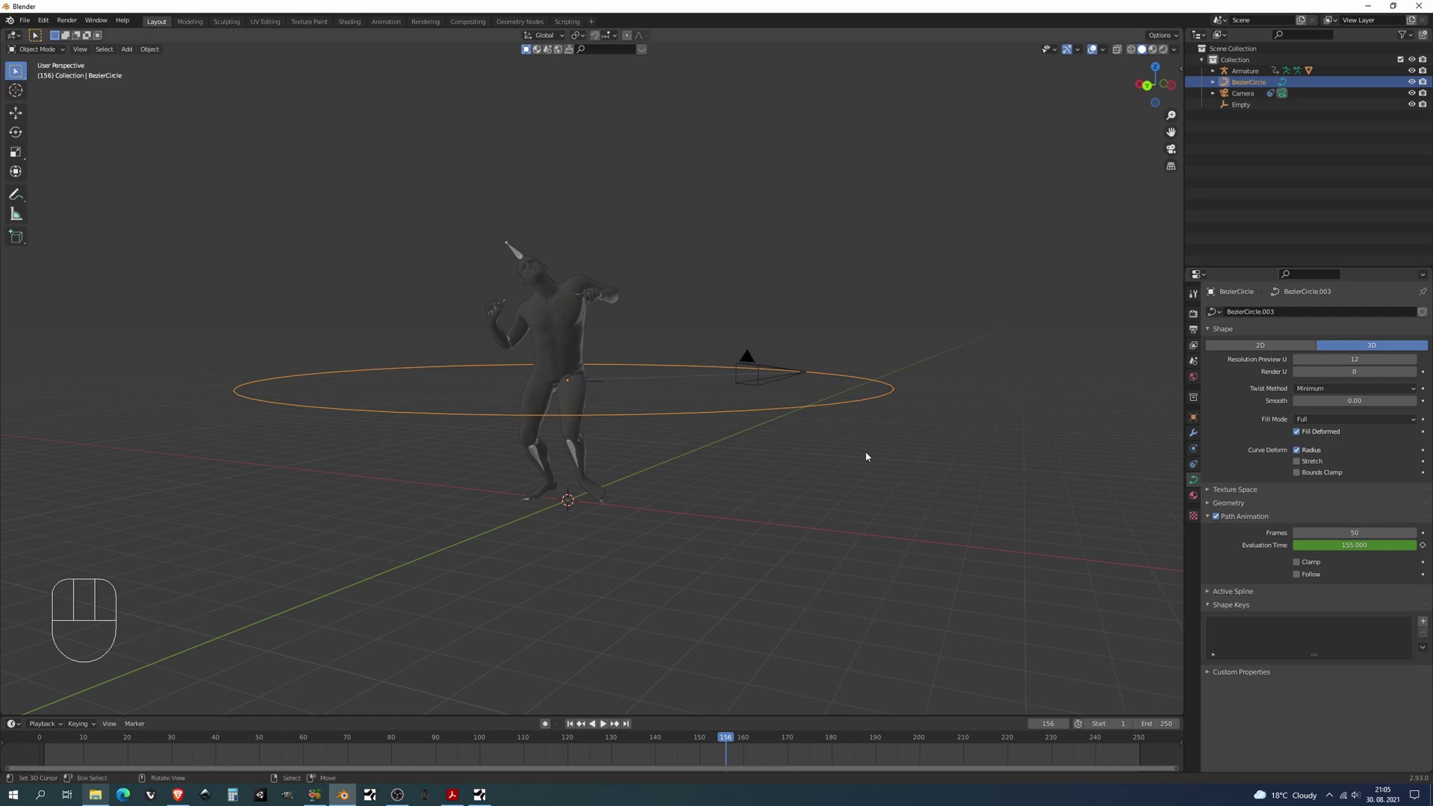
key(alt+a)
key(KP_0)
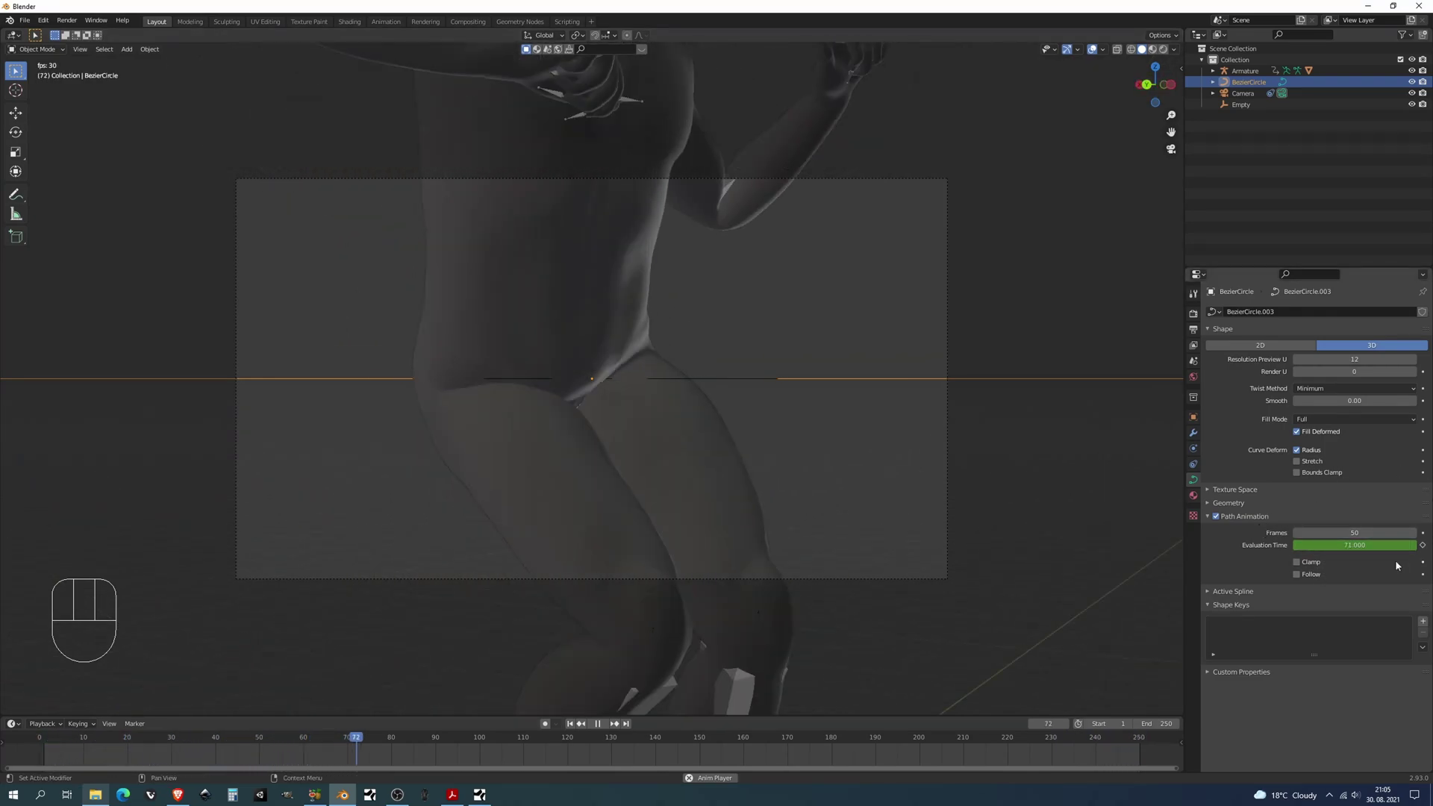
key(alt+a)
mouse_move(1377, 534)
mouse_down()
mouse_move(1328, 535)
mouse_move(1403, 532)
mouse_up()
key(alt+a)
key(alt+a)
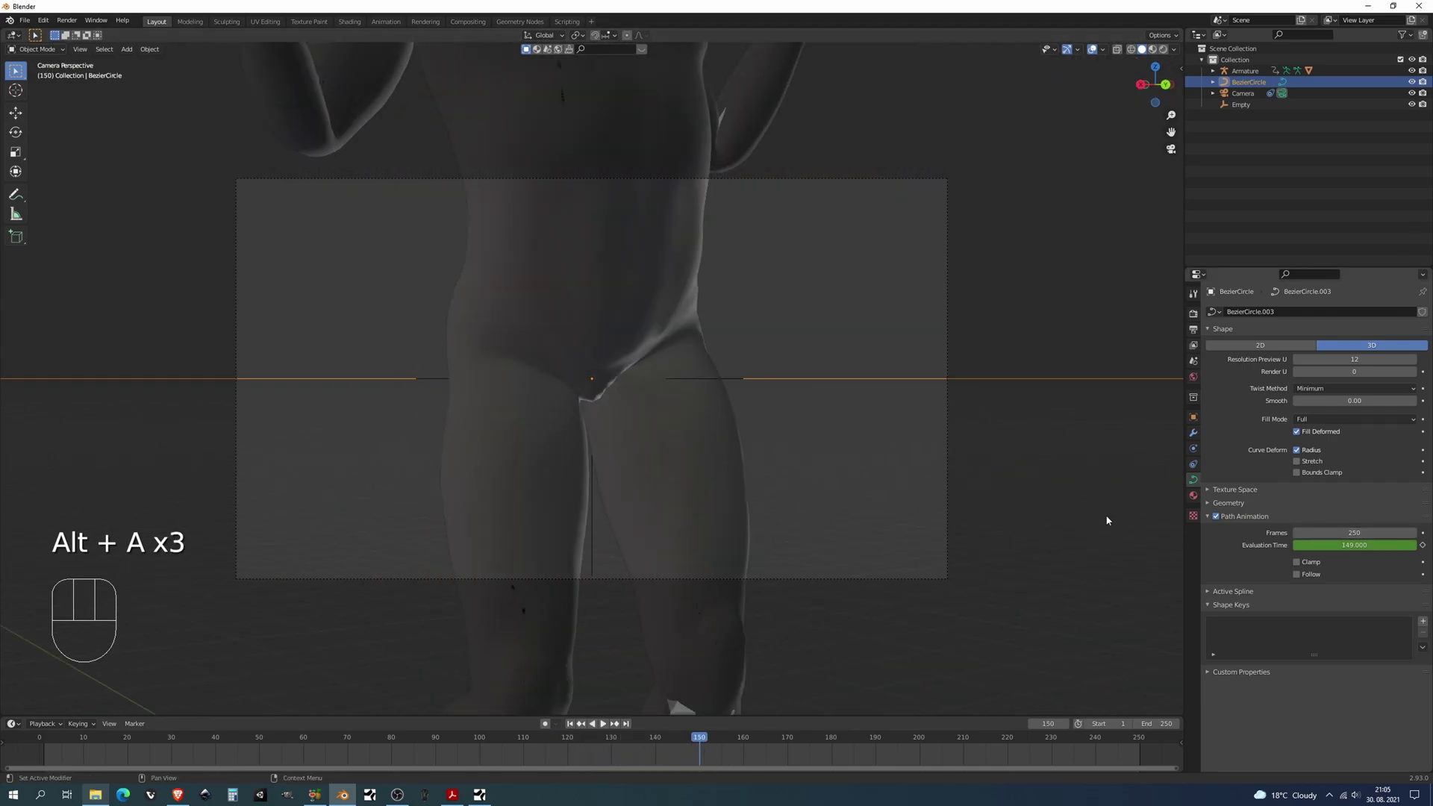
key(alt+a)
key(alt+a)
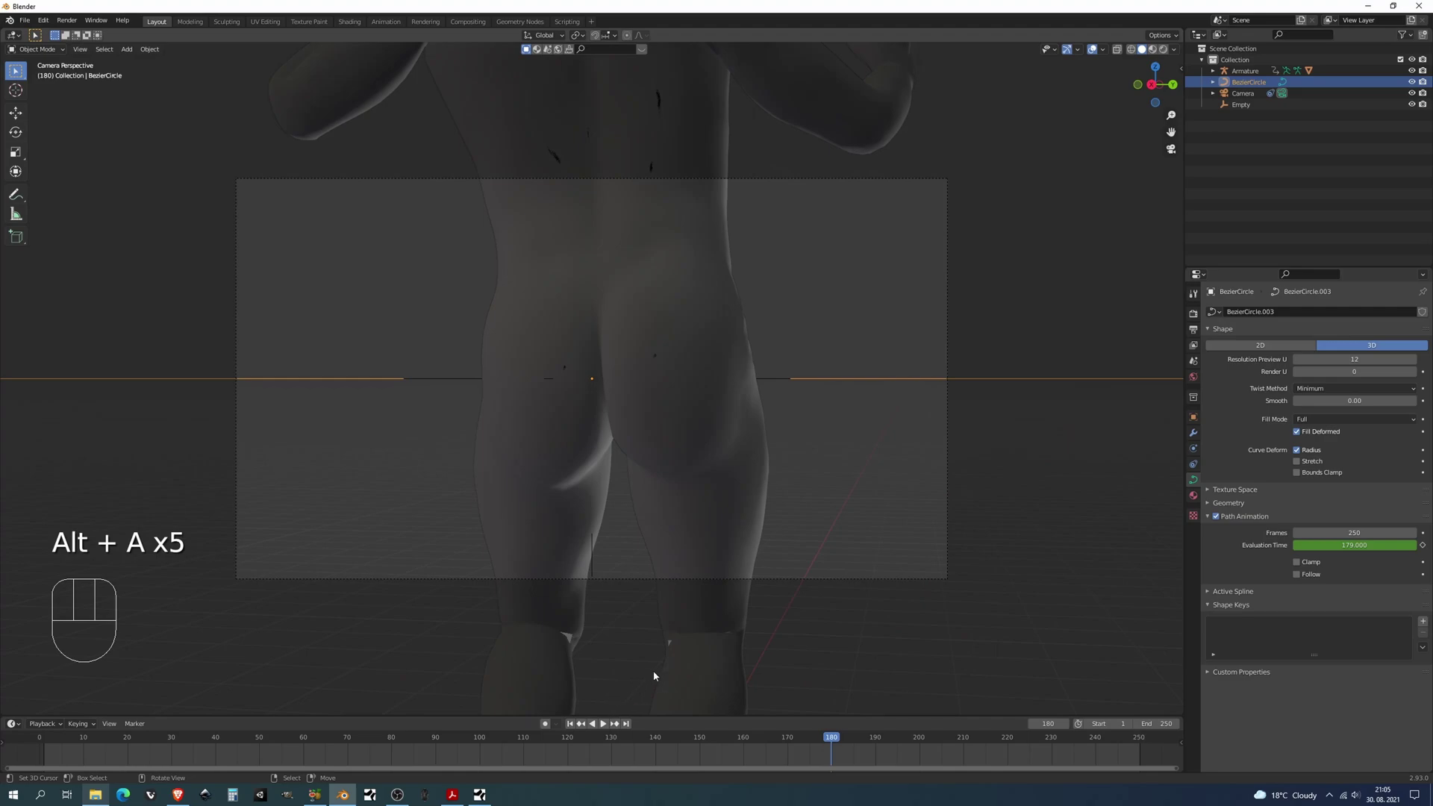